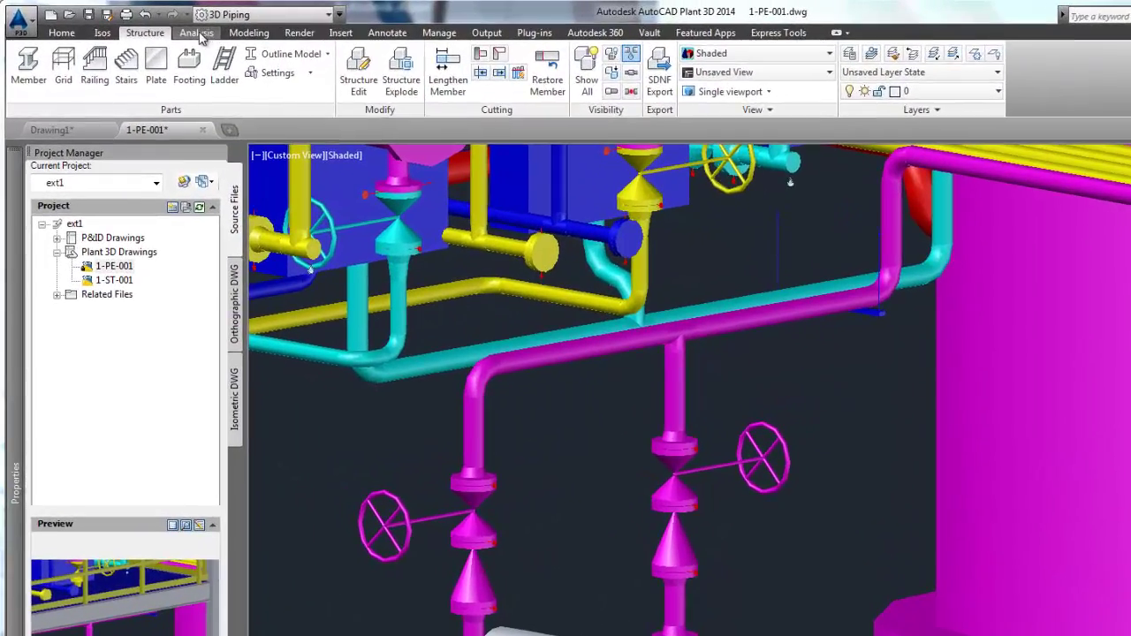
- Turn on live center-of-gravity display for selected parts
left_click(186, 33)
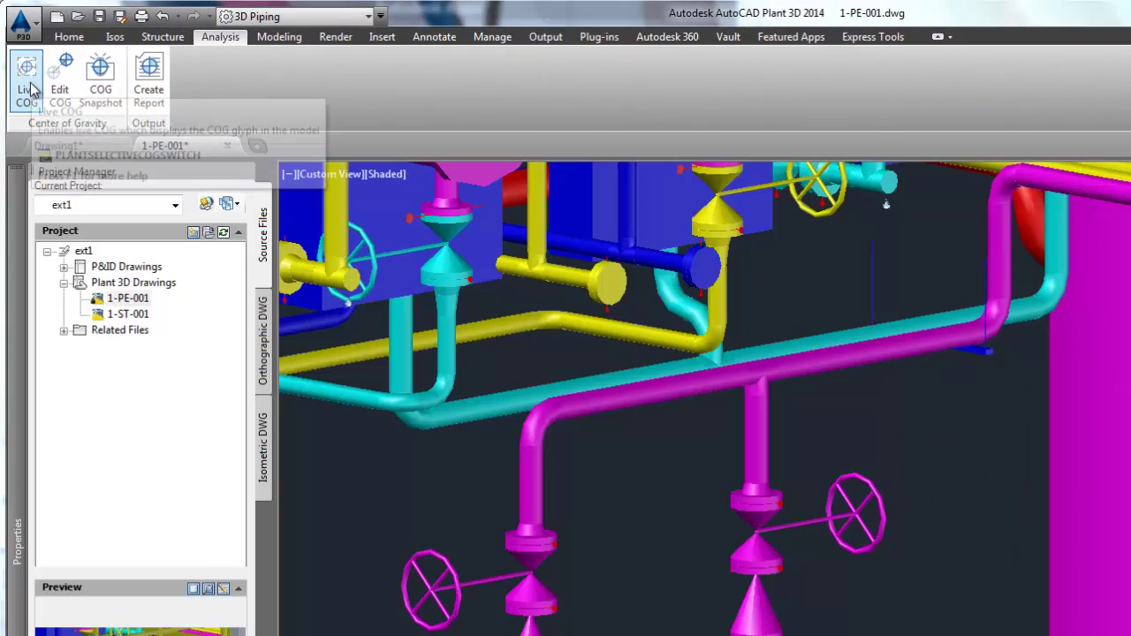
left_click(29, 84)
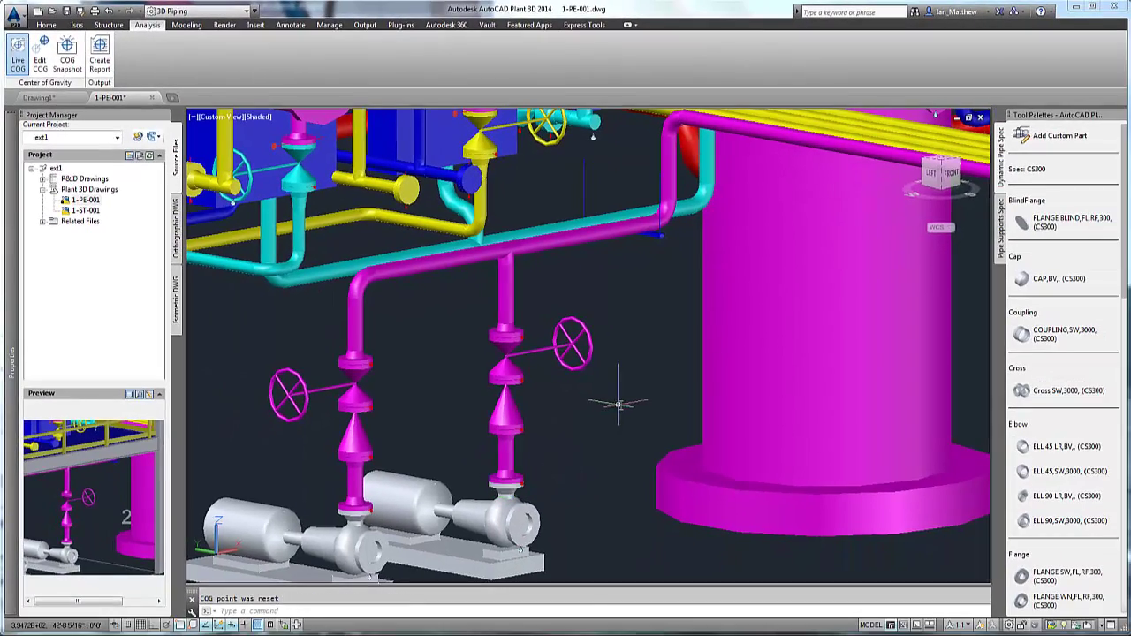
left_click(16, 55)
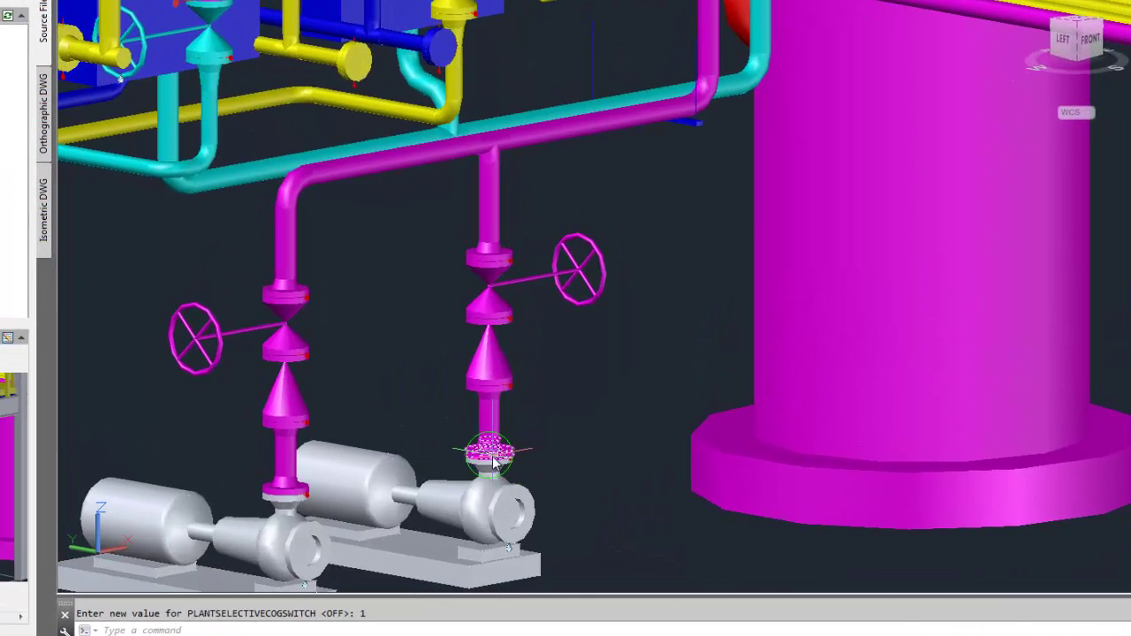
- Select the right-hand vertical pipe and extend selection to its whole connected path, including the valve
left_click(496, 152)
right_click(496, 151)
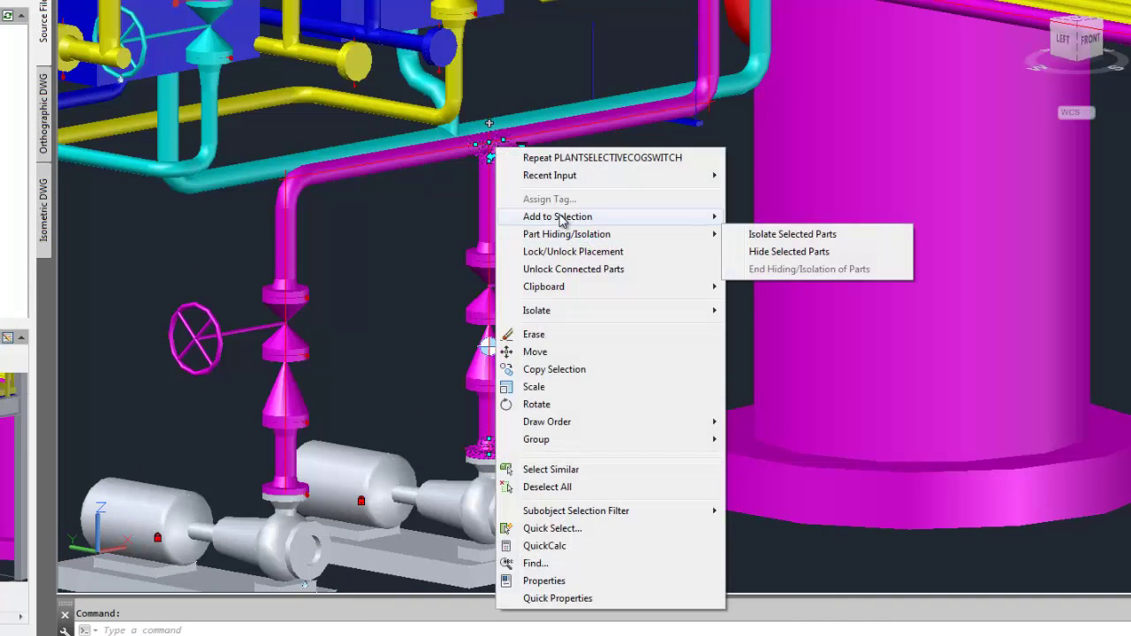
mouse_move(560, 220)
left_click(783, 235)
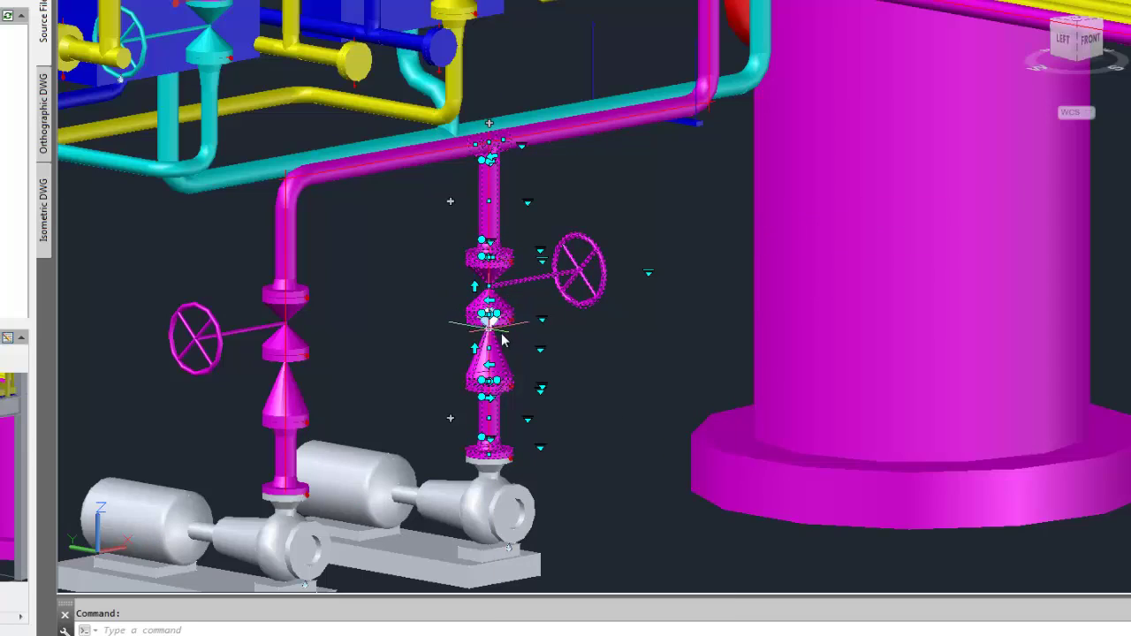
scroll(502, 340, "up", 5)
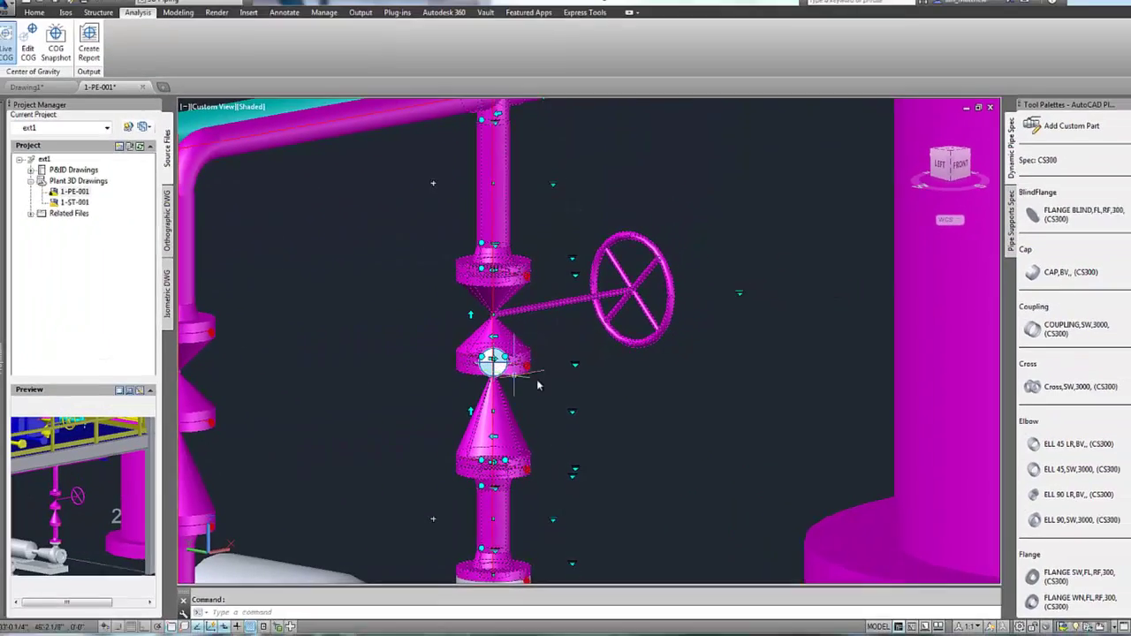
scroll(525, 331, "down", 4)
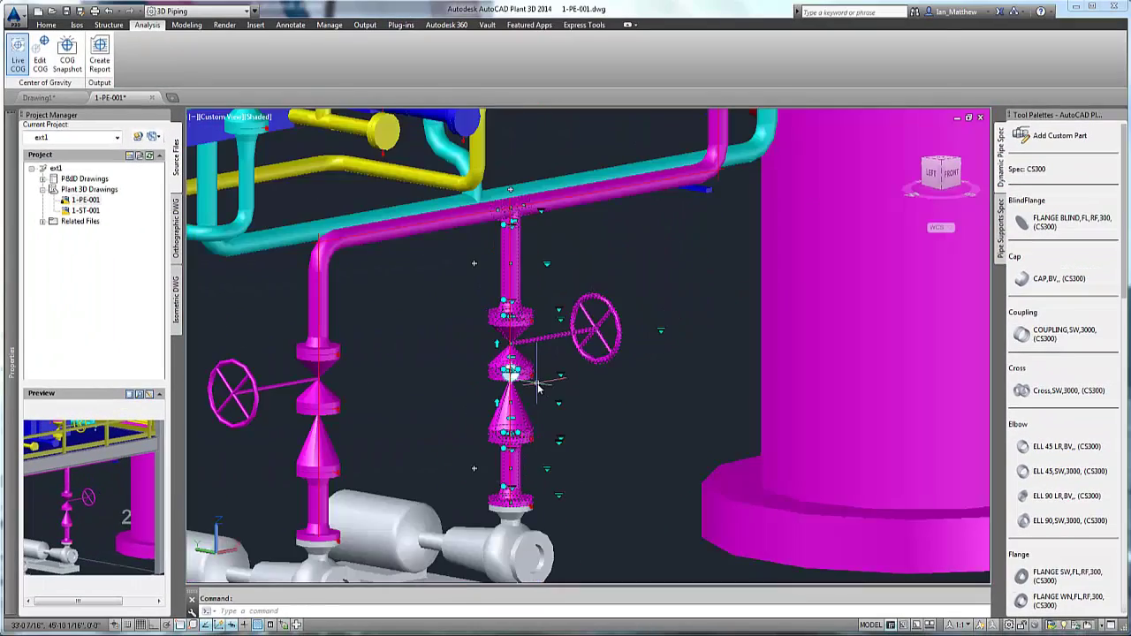
scroll(538, 388, "down", 3)
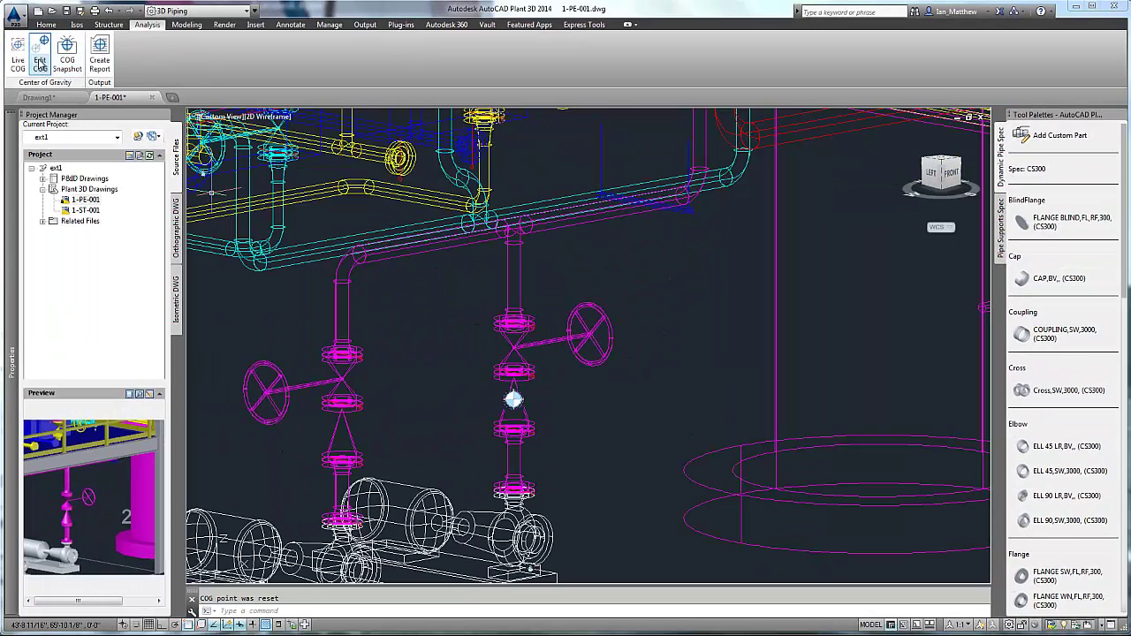
- Move the right-hand valve's COG point onto its handwheel, end editing, and re-enable Live COG
left_click(48, 72)
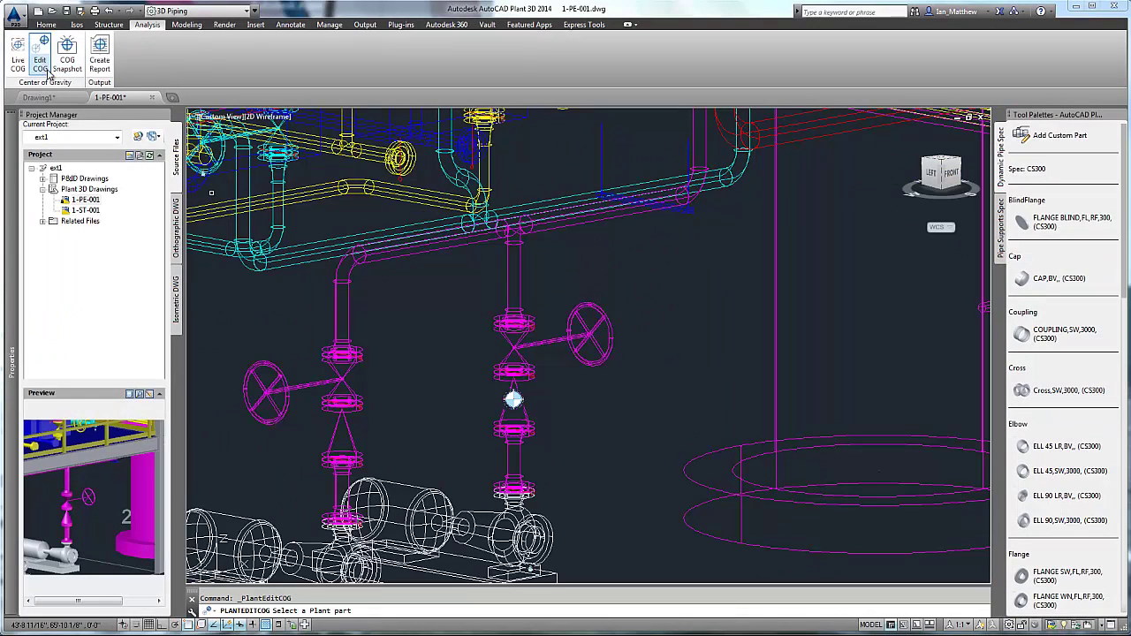
left_click(517, 351)
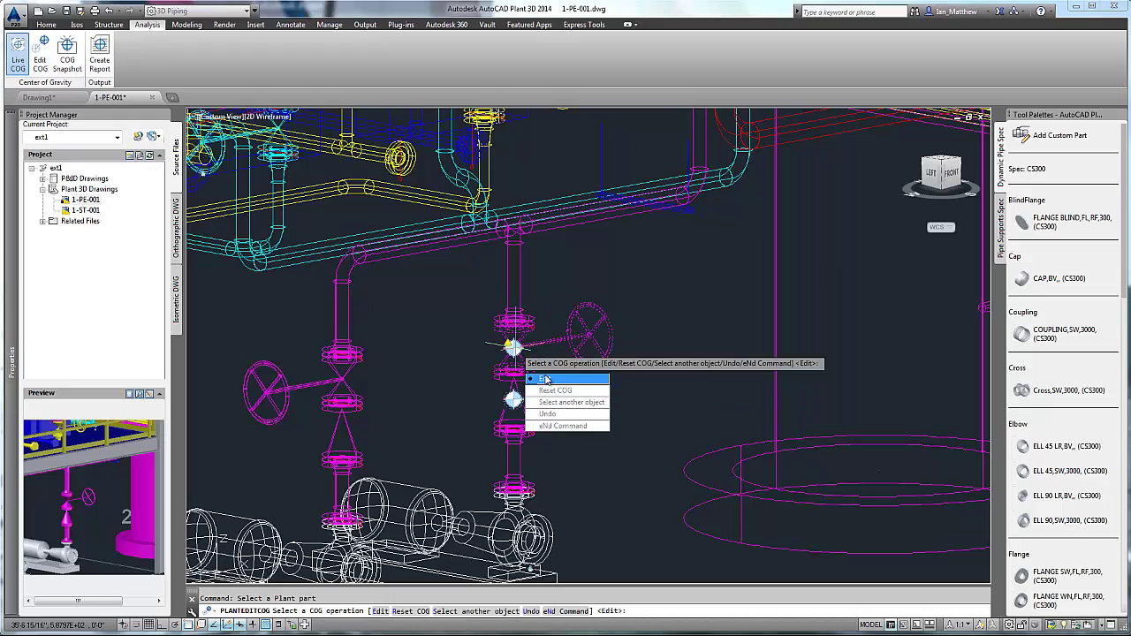
left_click(545, 379)
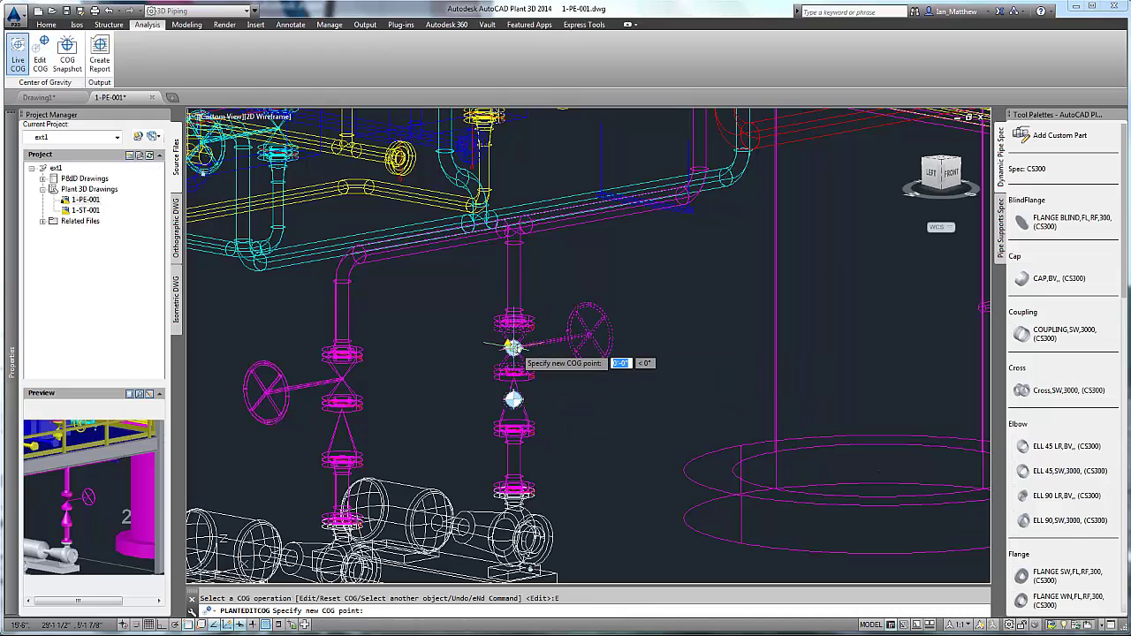
left_click(591, 340)
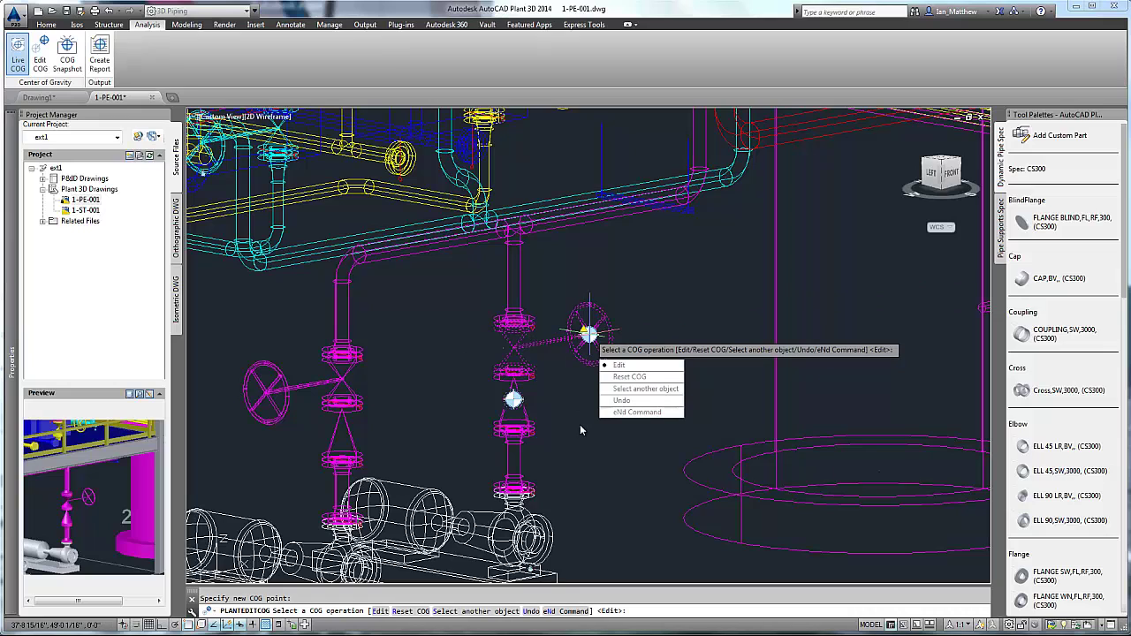
left_click(637, 412)
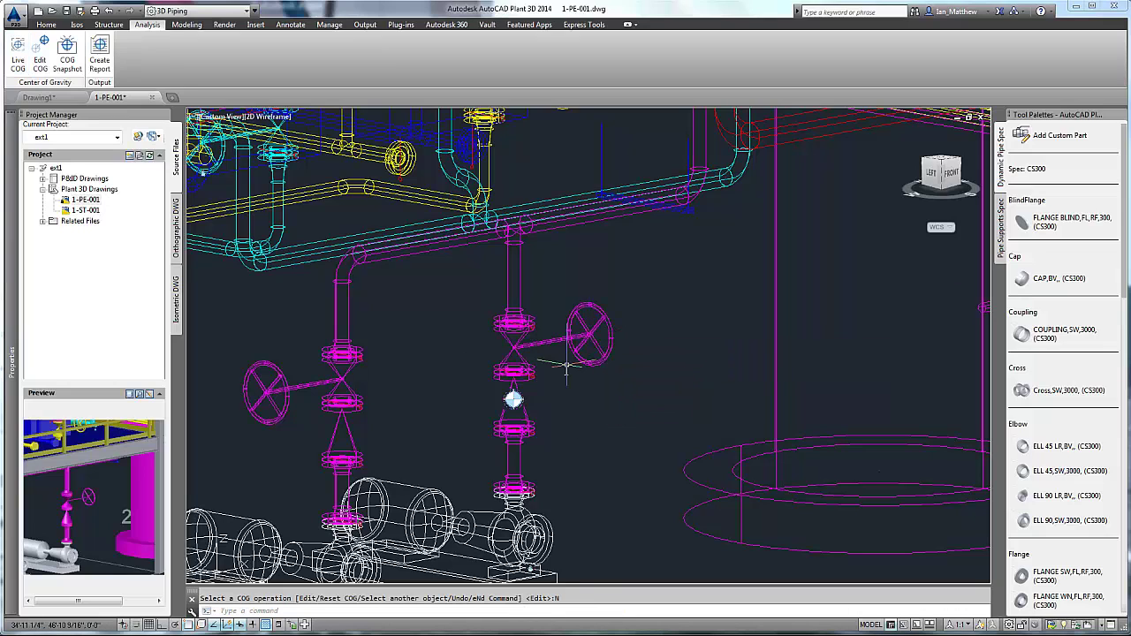
left_click(18, 50)
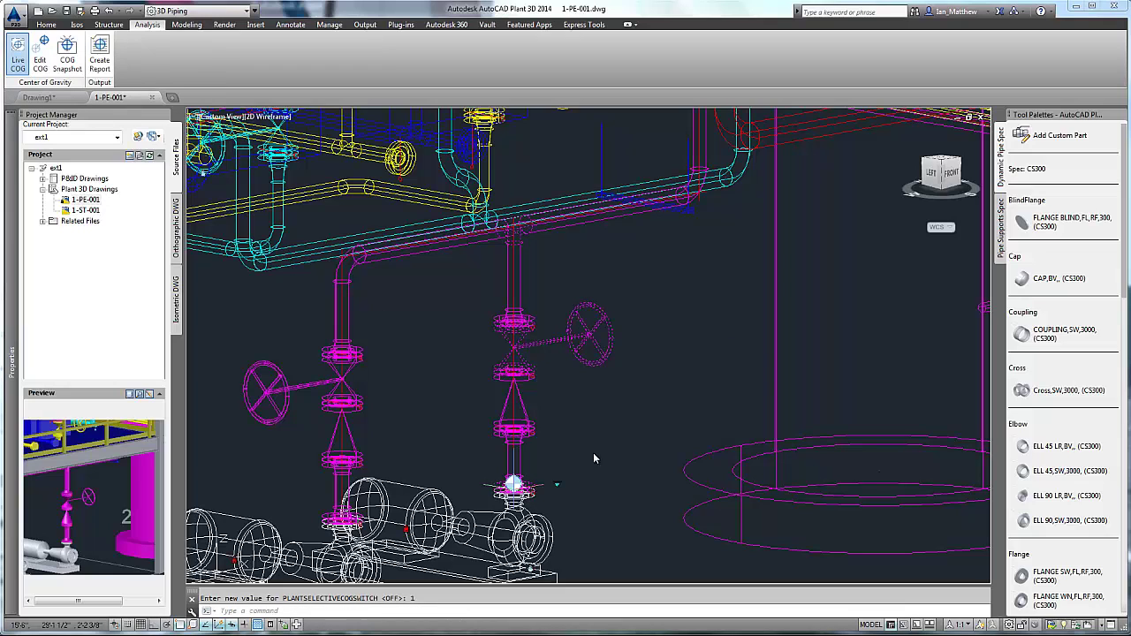
- Select the right-hand pipe's full connected path, dismiss the COG Validation warning, and clear the selection
left_click(519, 238)
right_click(519, 239)
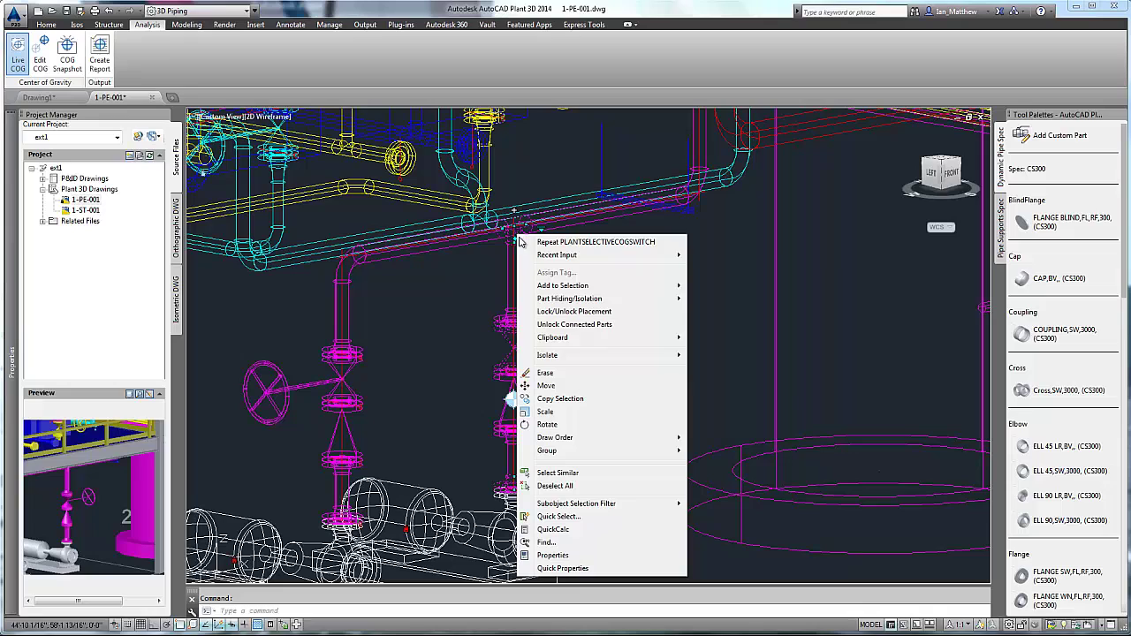
mouse_move(575, 290)
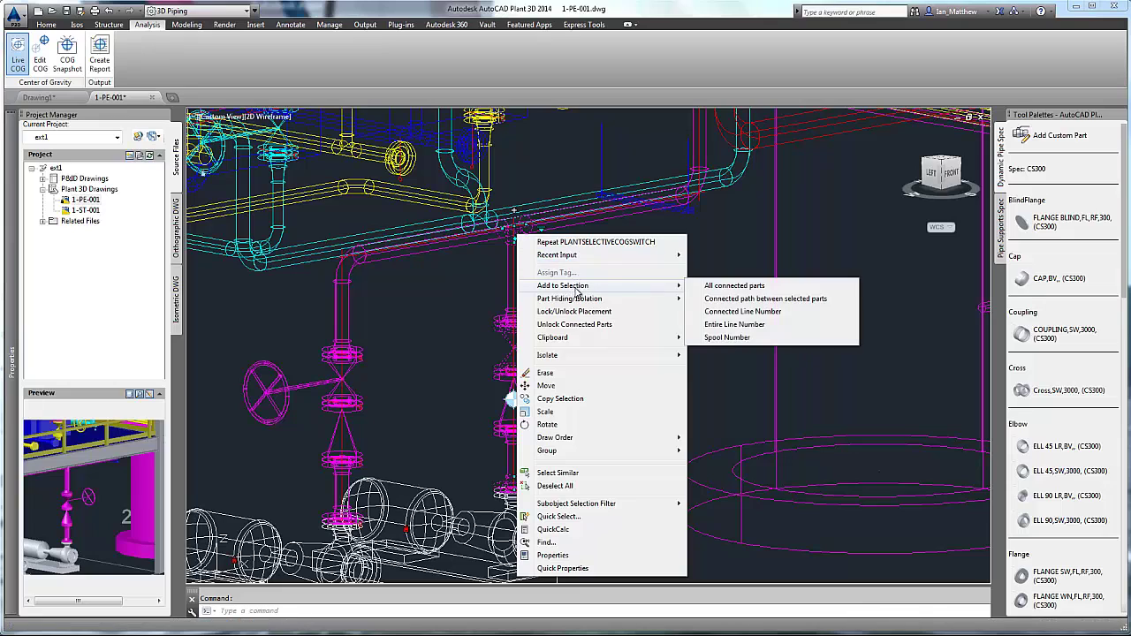
left_click(730, 299)
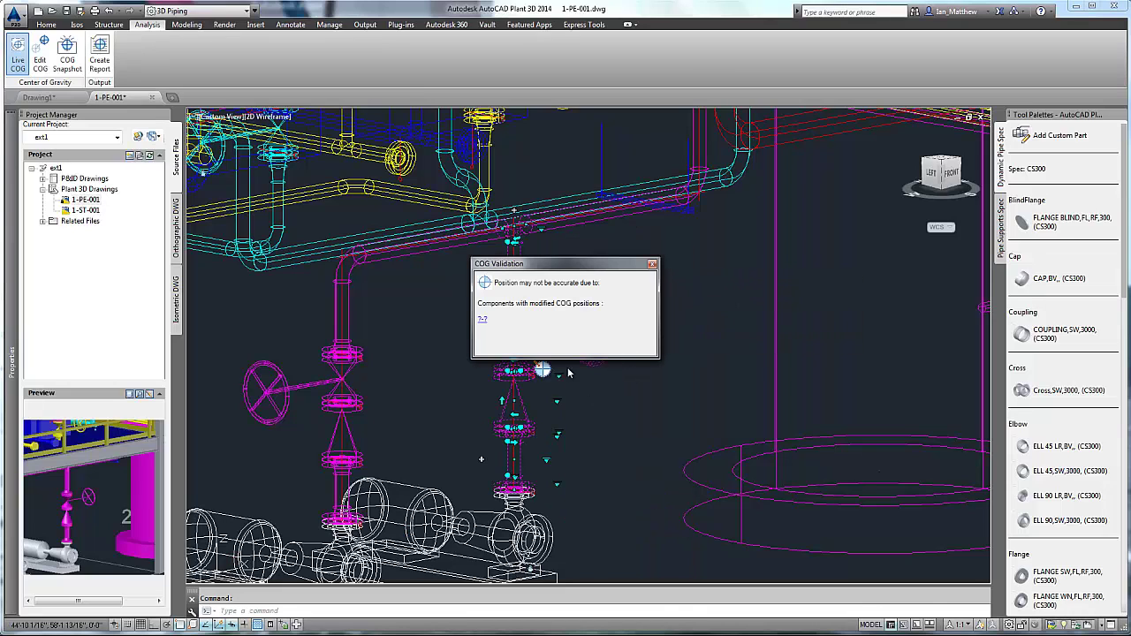
left_click(653, 264)
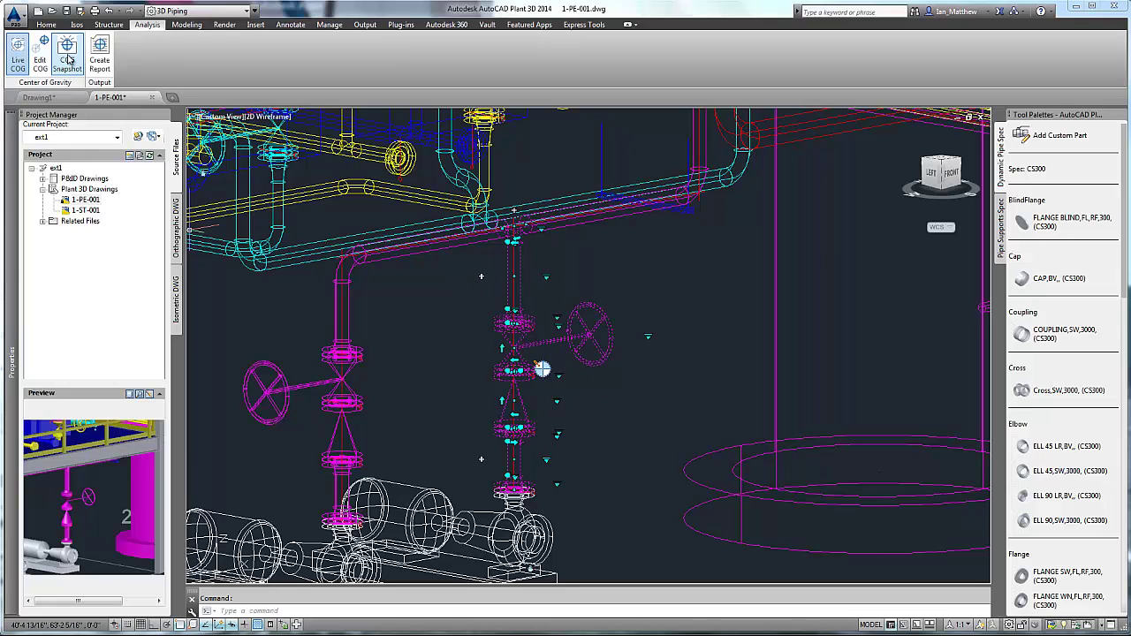
key("Escape")
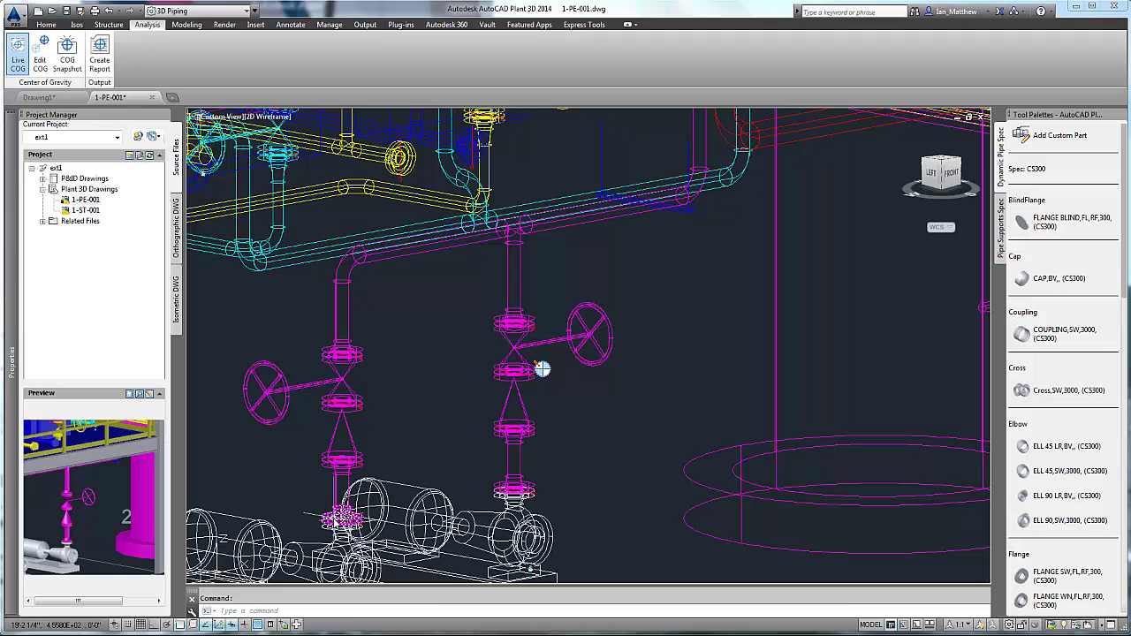
- Select the entire connected left pipe run to show its 475.876 lb center of gravity
left_click(338, 517)
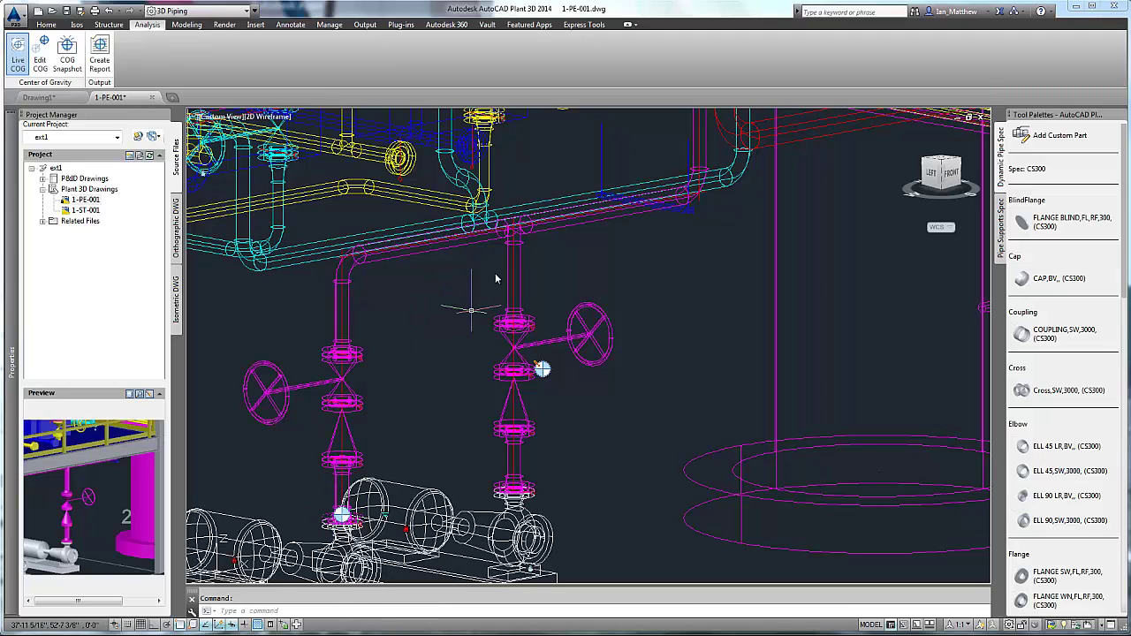
left_click(495, 240)
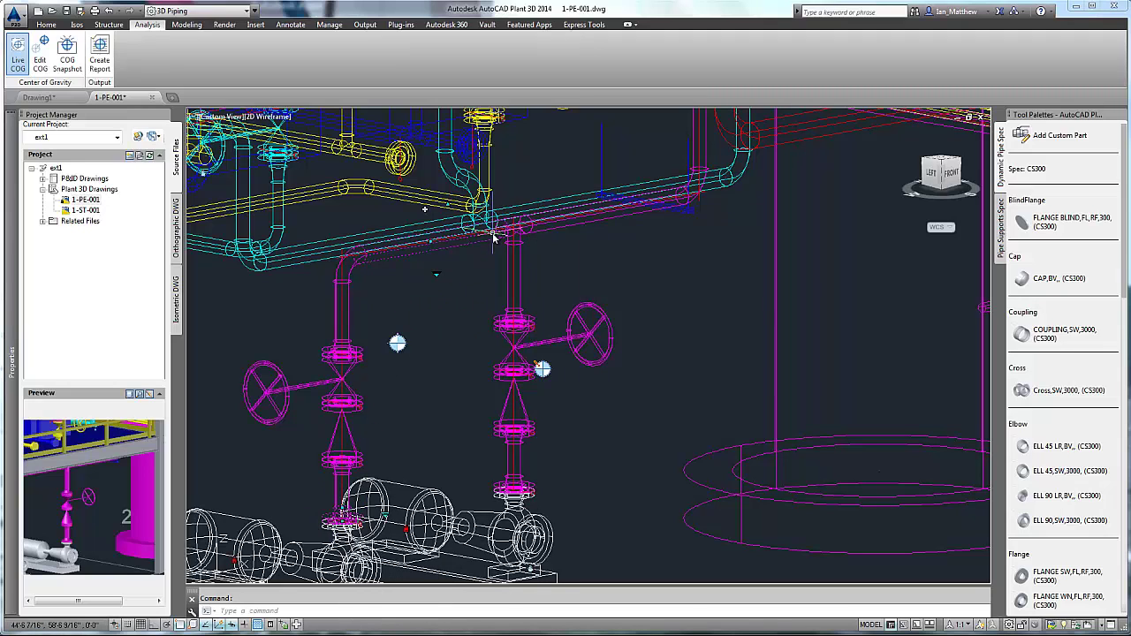
right_click(493, 239)
mouse_move(541, 288)
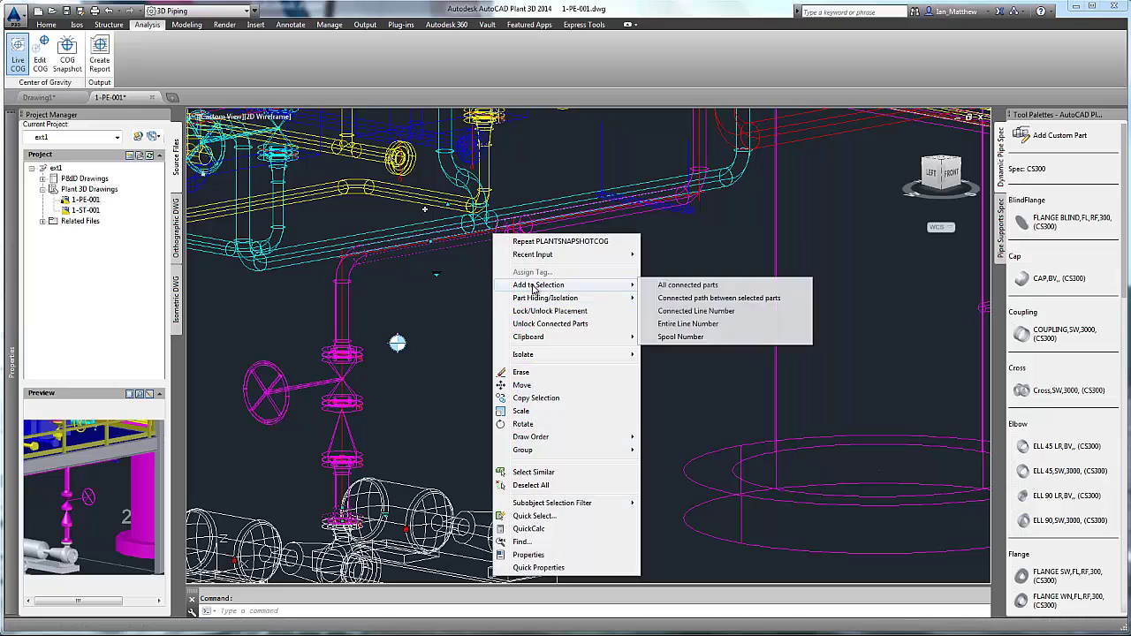
left_click(693, 298)
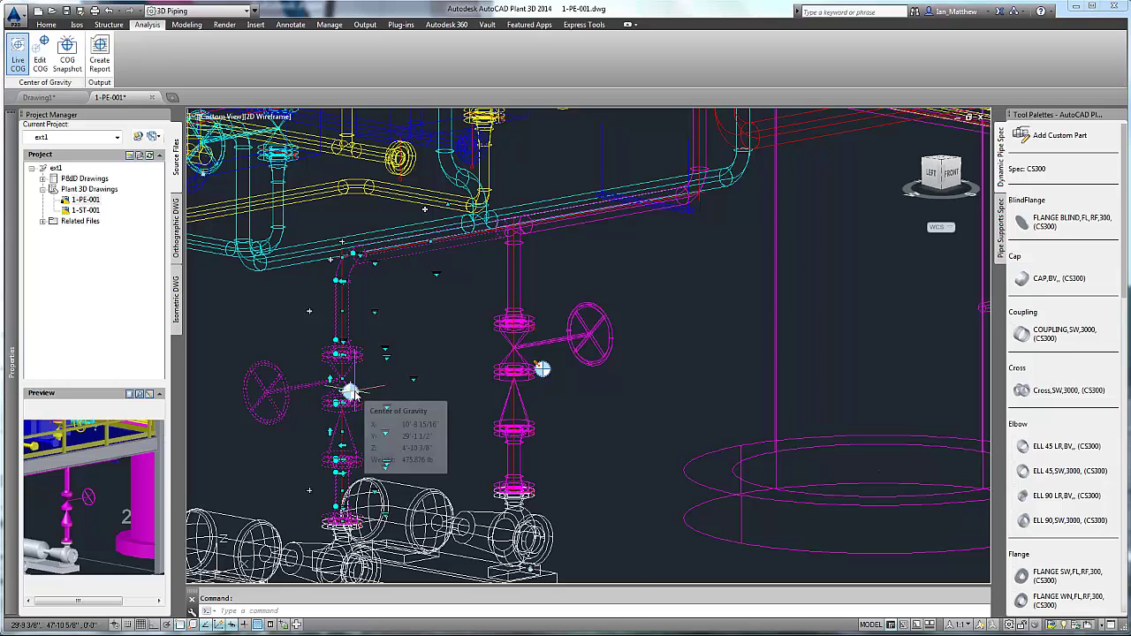
key("Escape")
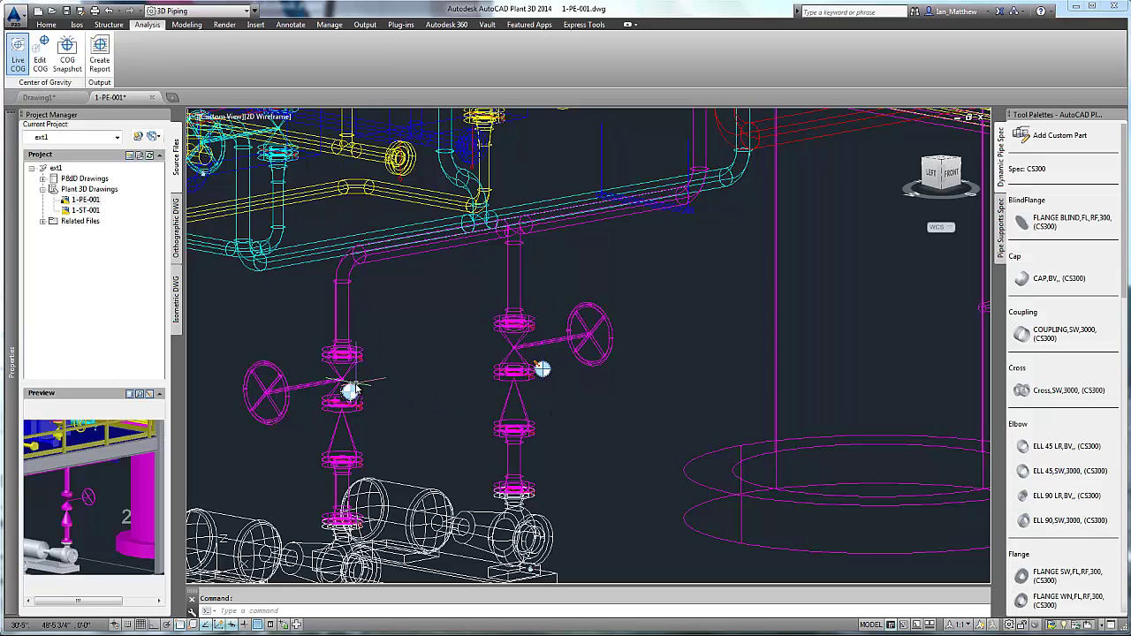
- Open the Properties of the left-hand valve and then of the COG marker
right_click(351, 392)
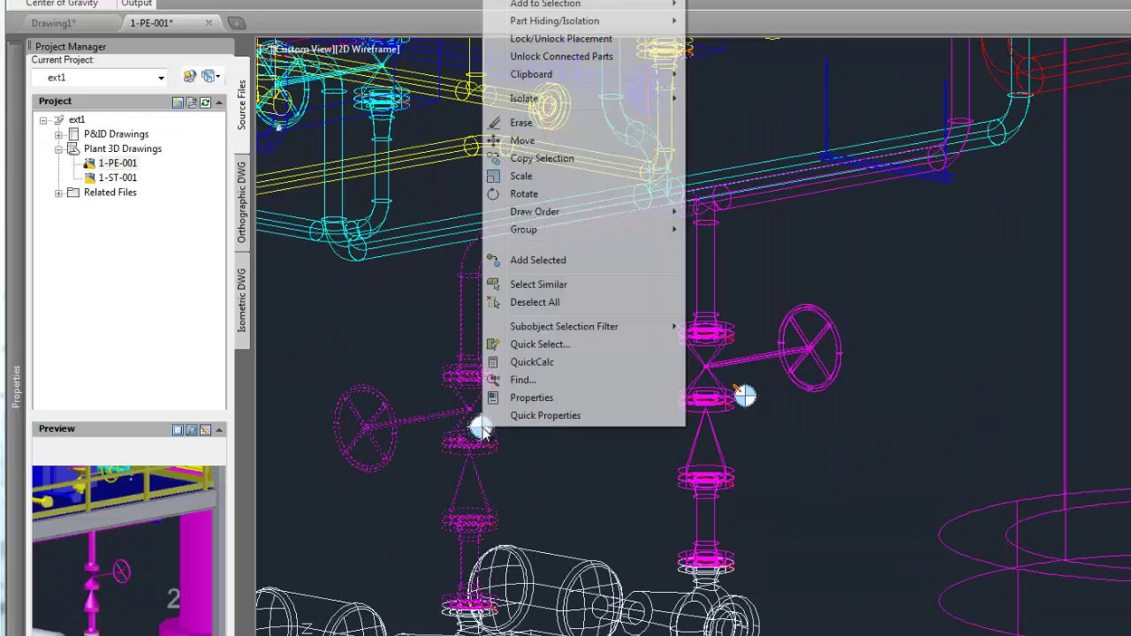
left_click(384, 369)
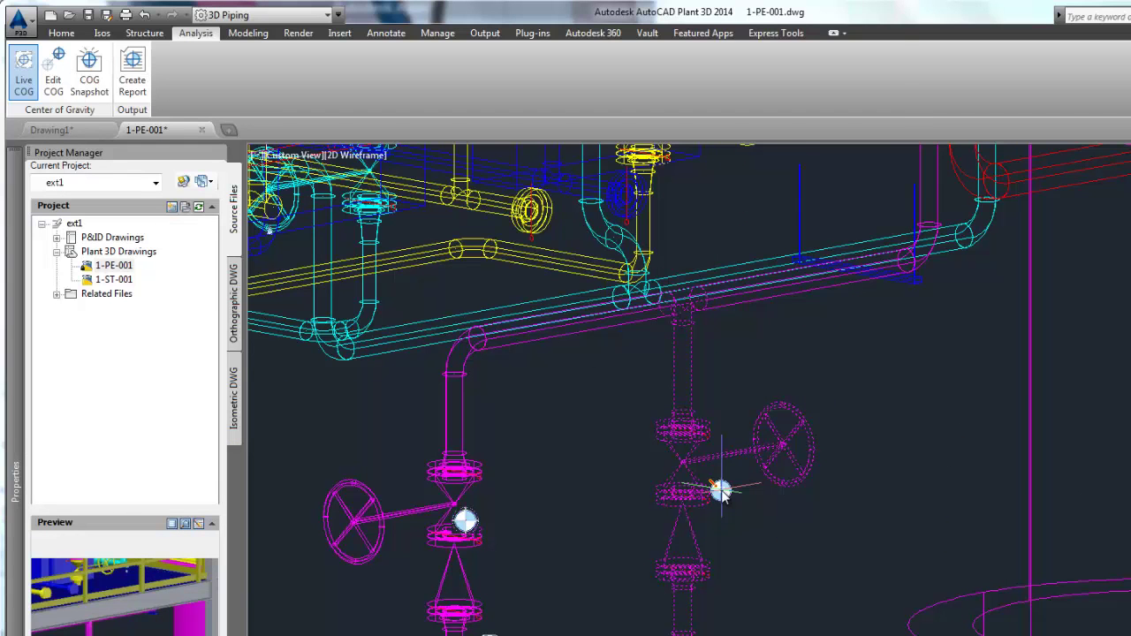
right_click(721, 492)
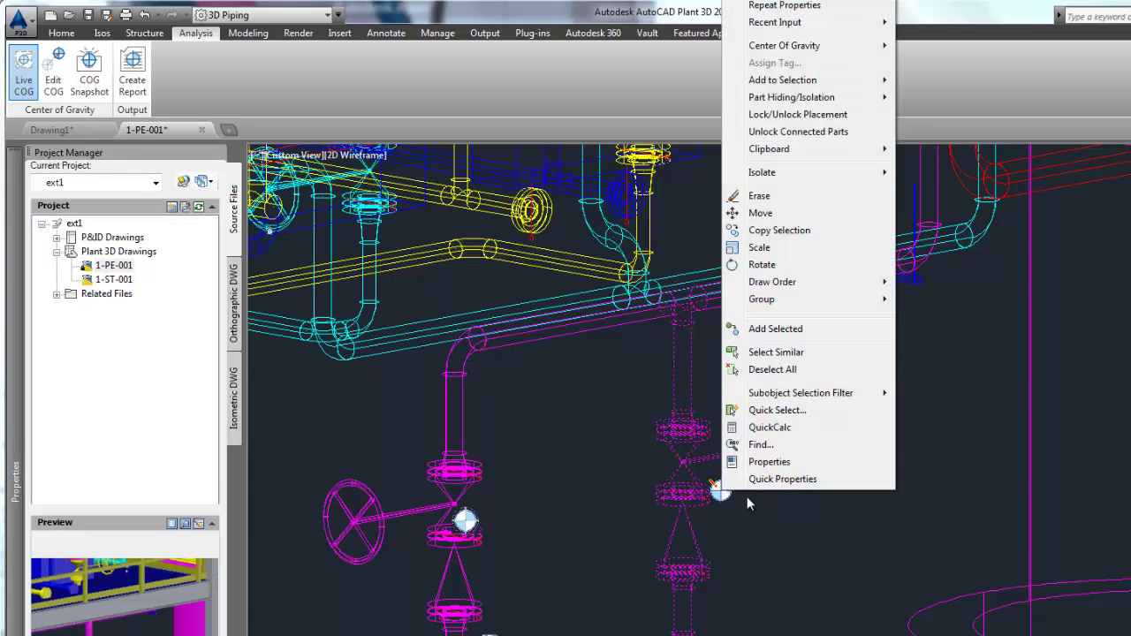
left_click(768, 459)
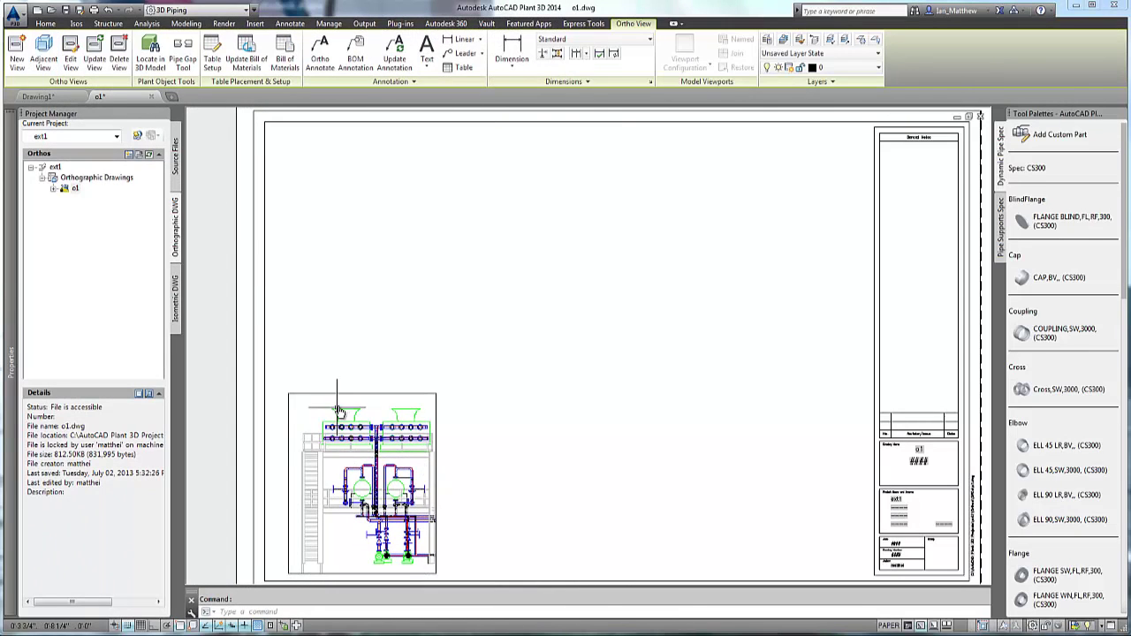
- Create a Top View adjacent to the Front View, placed above it on the sheet
left_click(334, 394)
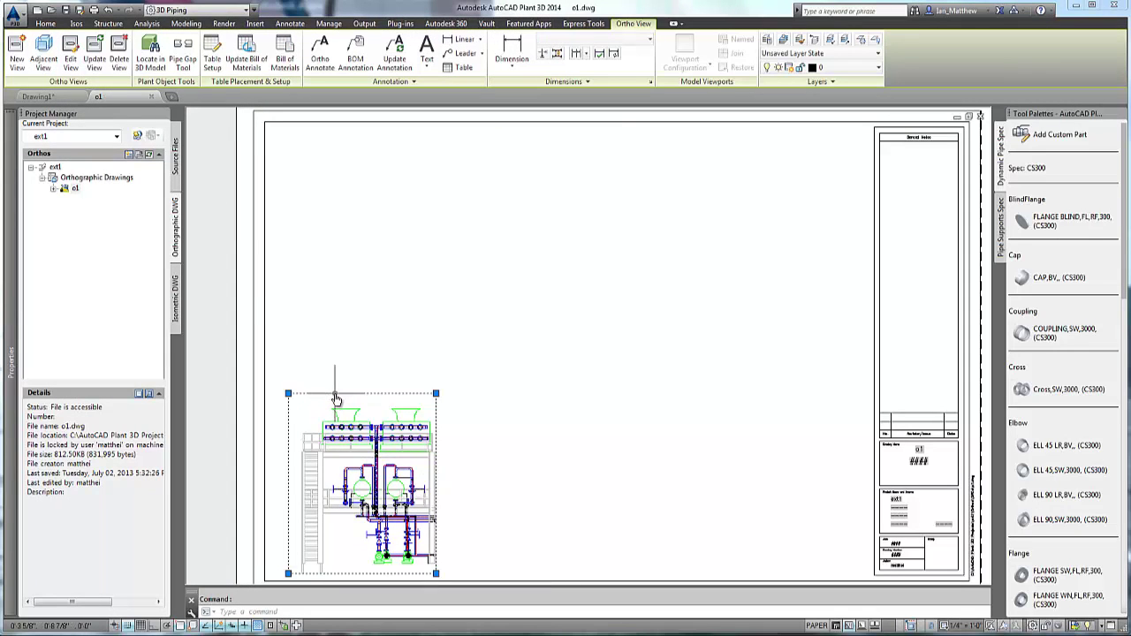
left_click(43, 49)
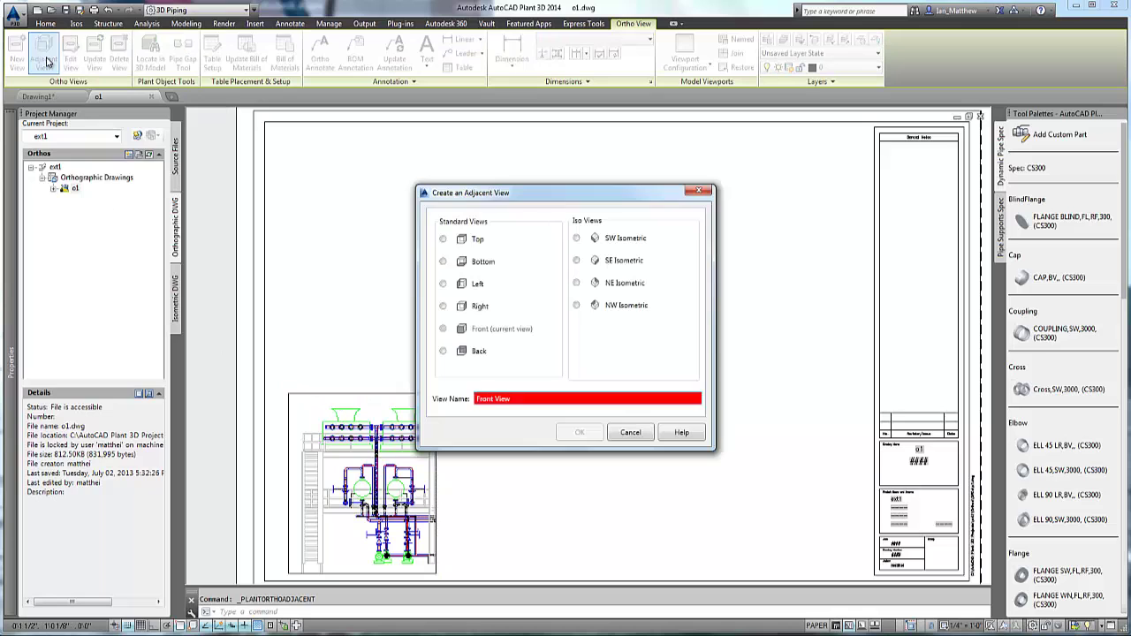
left_click(444, 239)
left_click(590, 433)
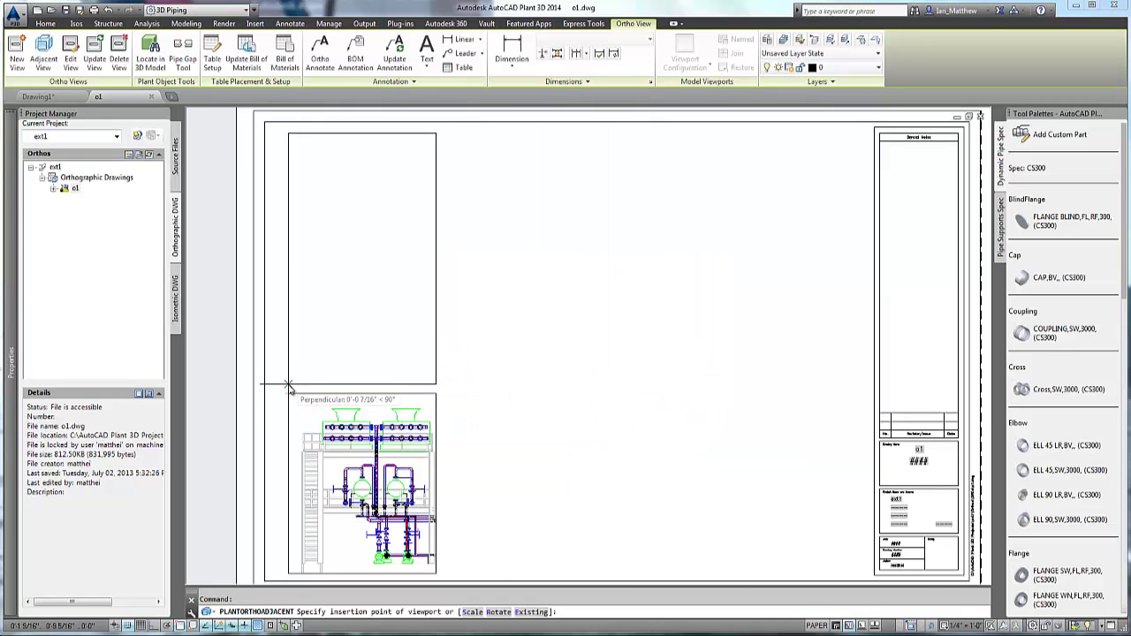
left_click(507, 450)
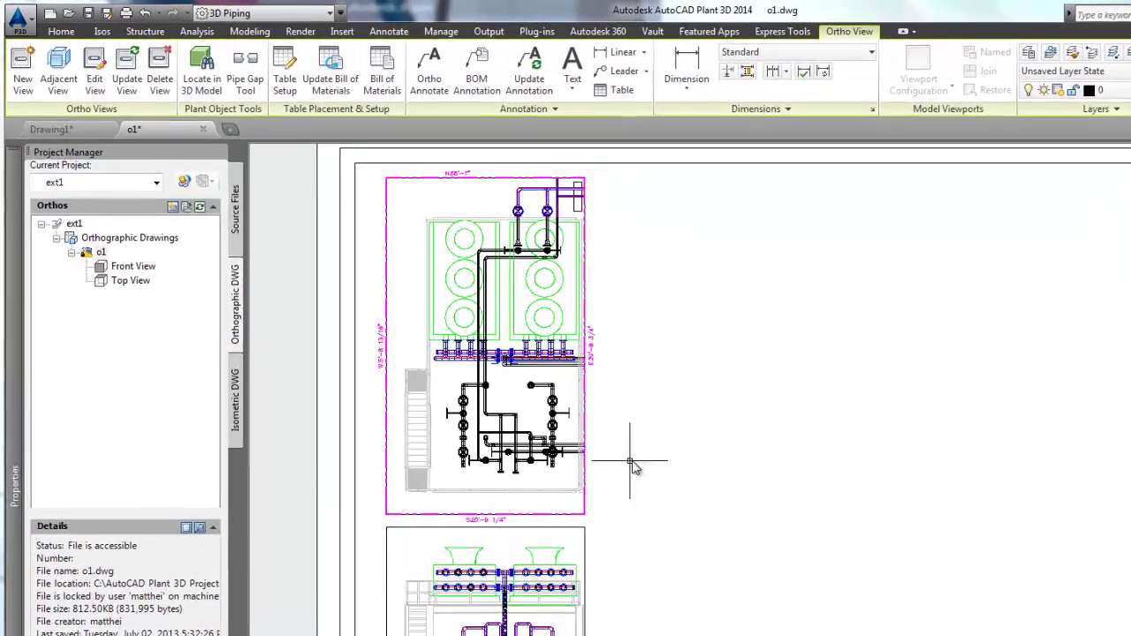
- In Table Setup, add a shown TAG column from the P3d Line Group Tag property
left_click(299, 78)
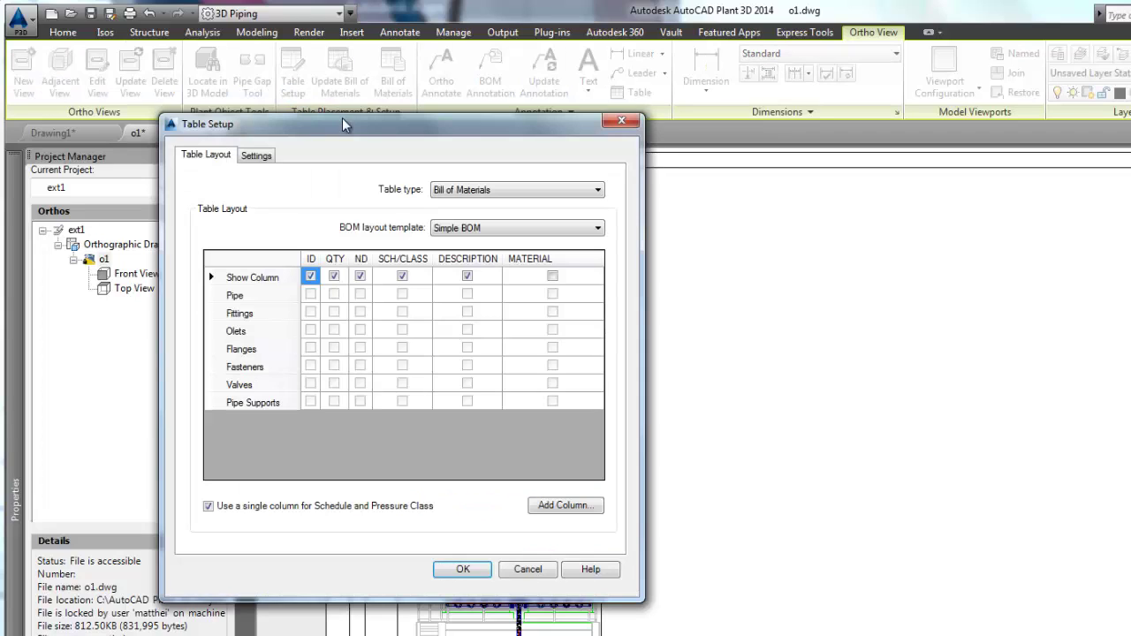
mouse_move(342, 117)
left_mouse_down()
mouse_move(693, 154)
mouse_move(685, 201)
left_mouse_up()
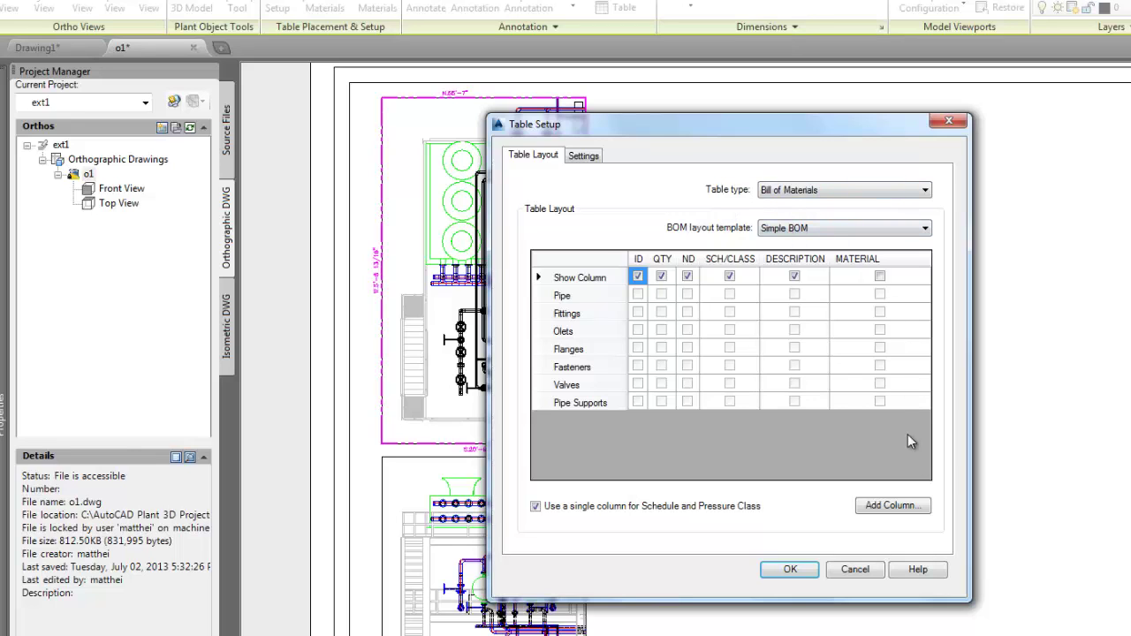
left_click(890, 508)
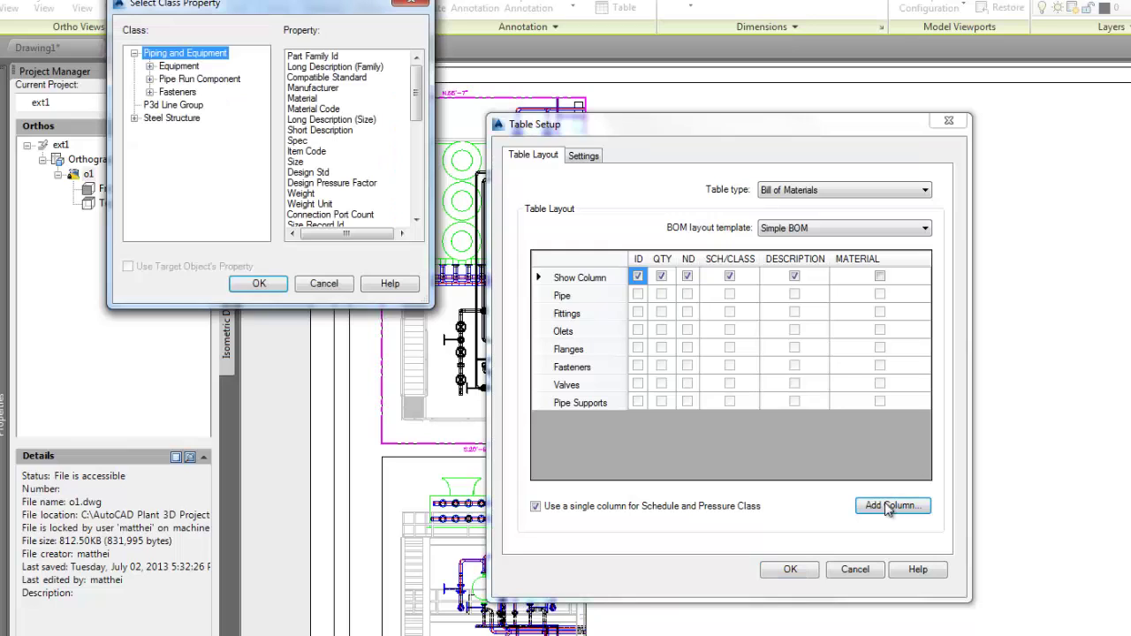
left_click(176, 106)
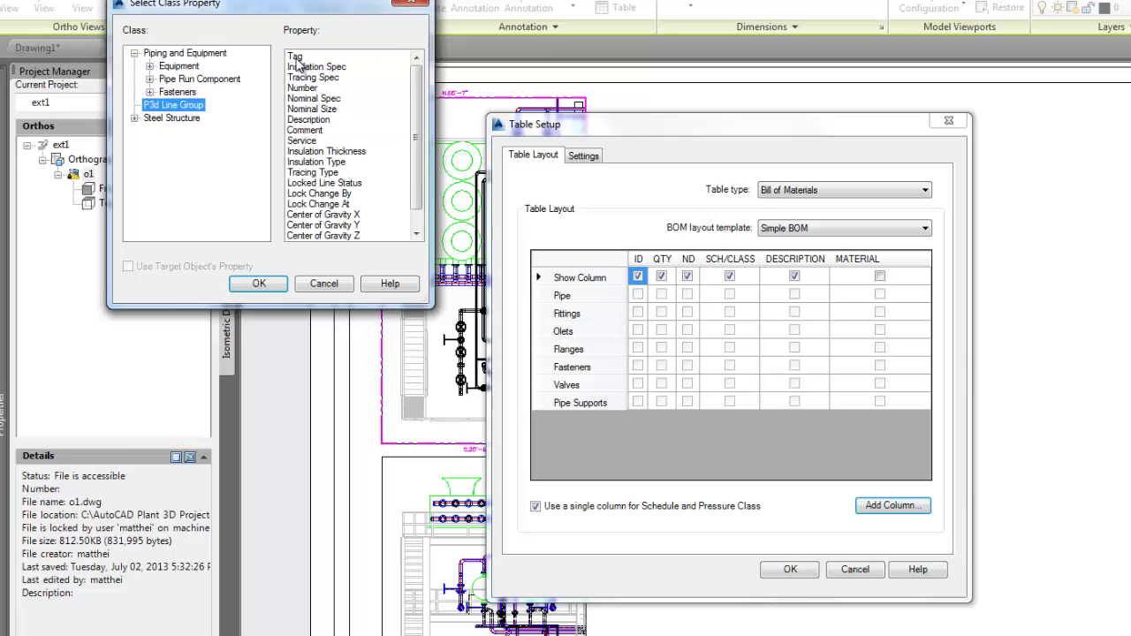
left_click(297, 58)
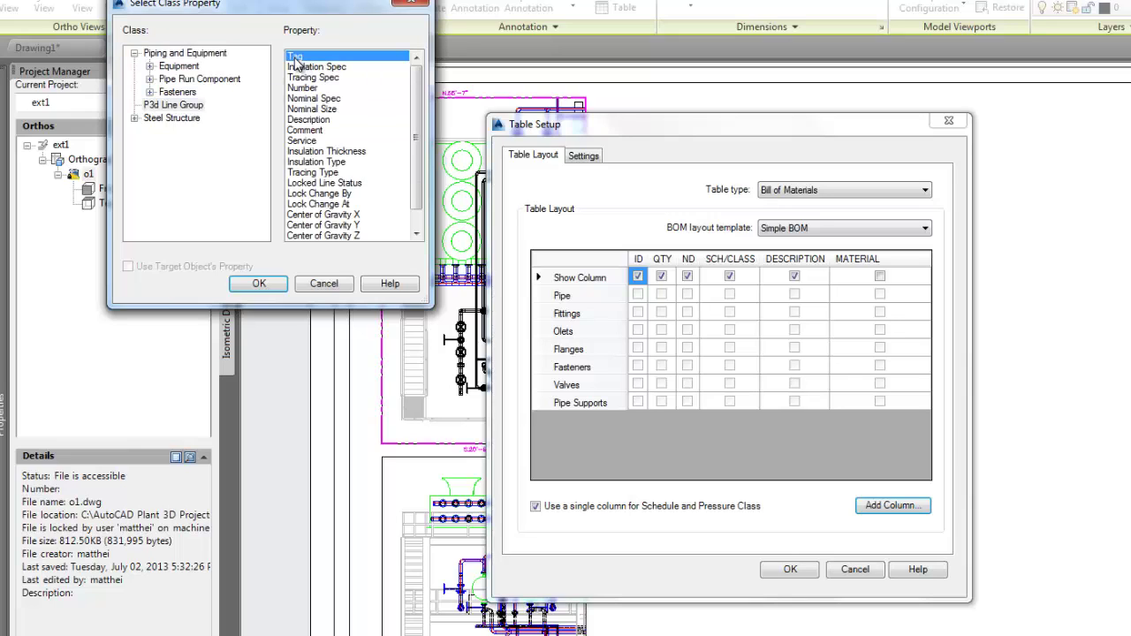
left_click(259, 285)
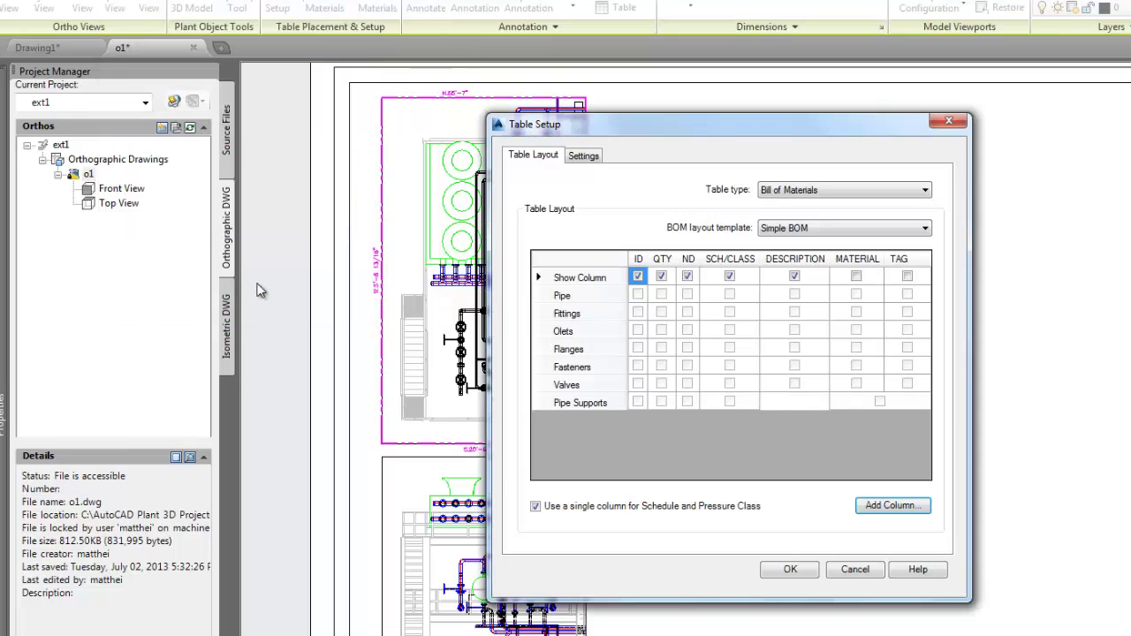
left_click(907, 277)
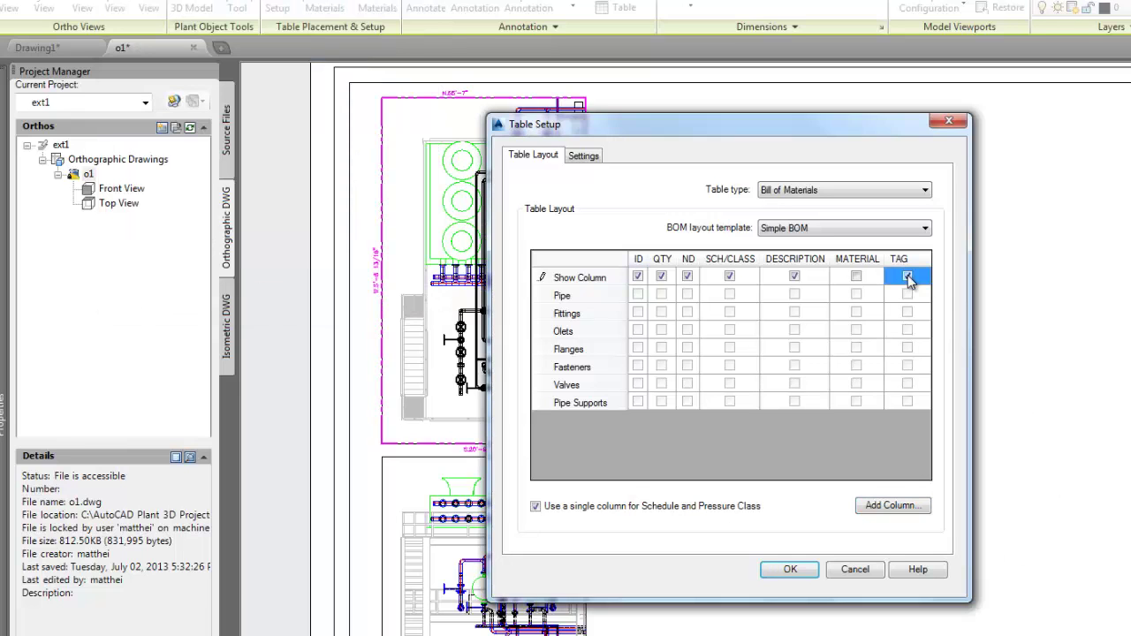
left_click(790, 569)
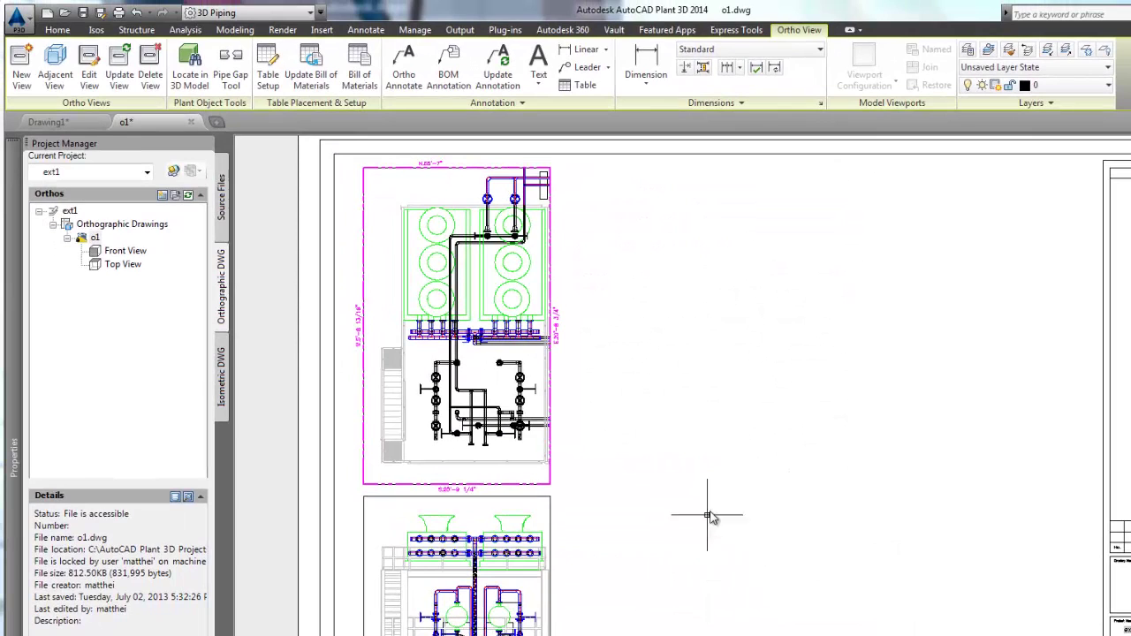
- Place a bill of materials table from the top view, sized by two corners beside the views
left_click(362, 58)
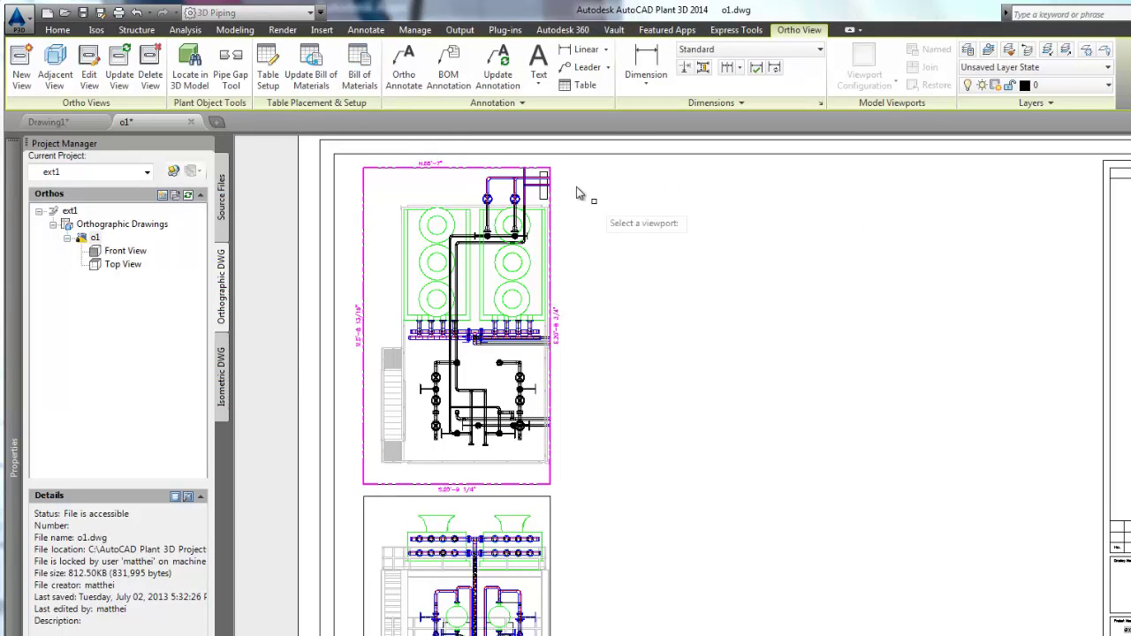
left_click(552, 173)
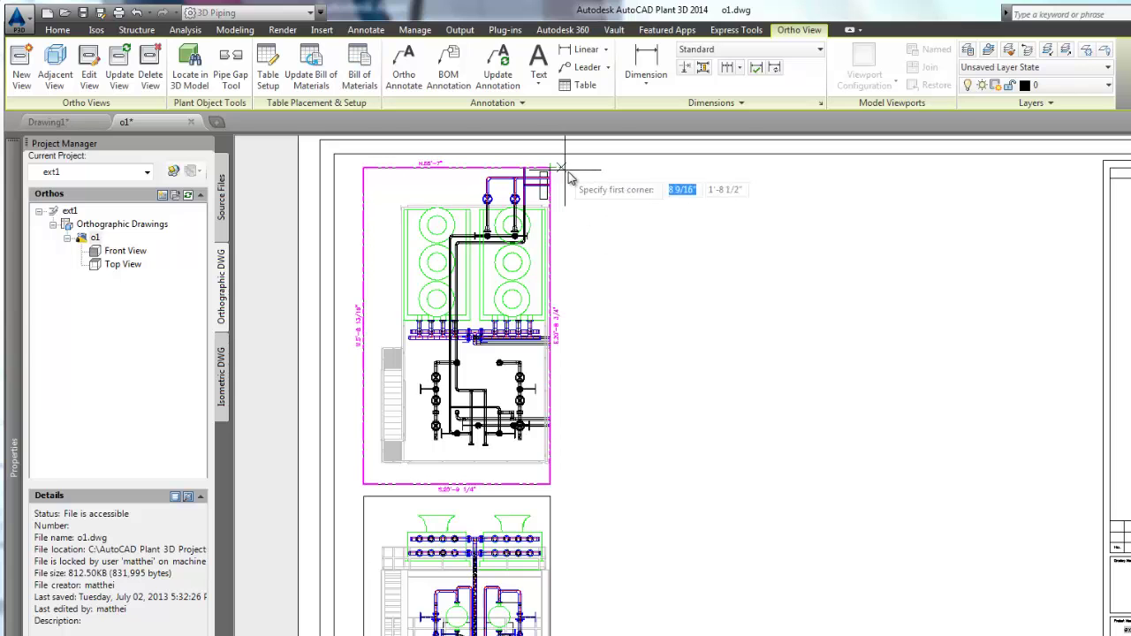
left_click(573, 170)
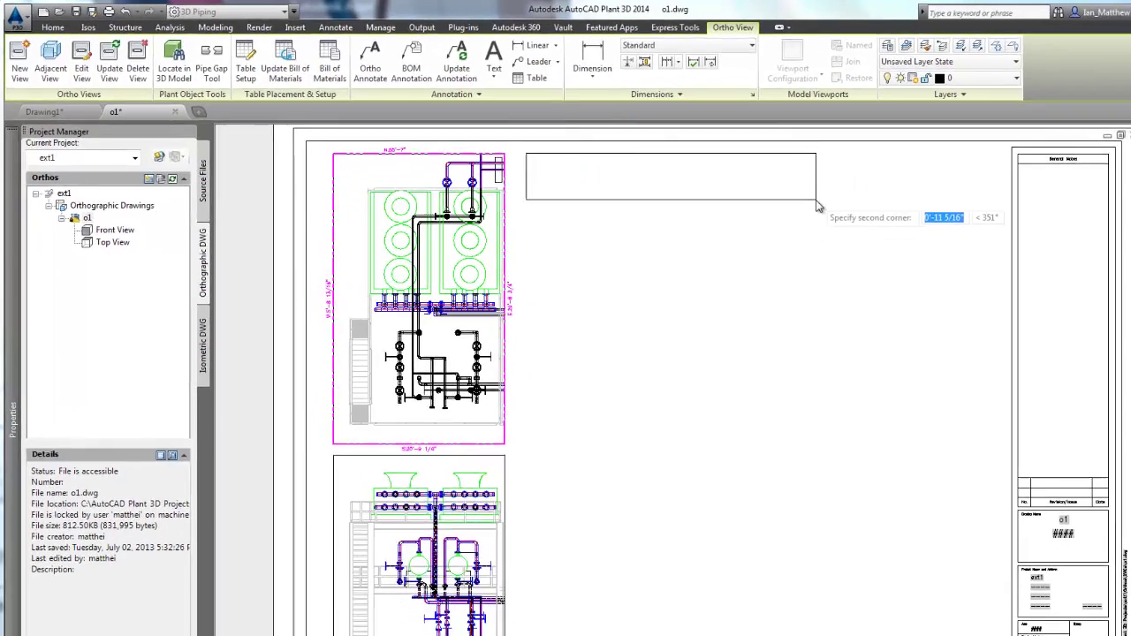
left_click(888, 225)
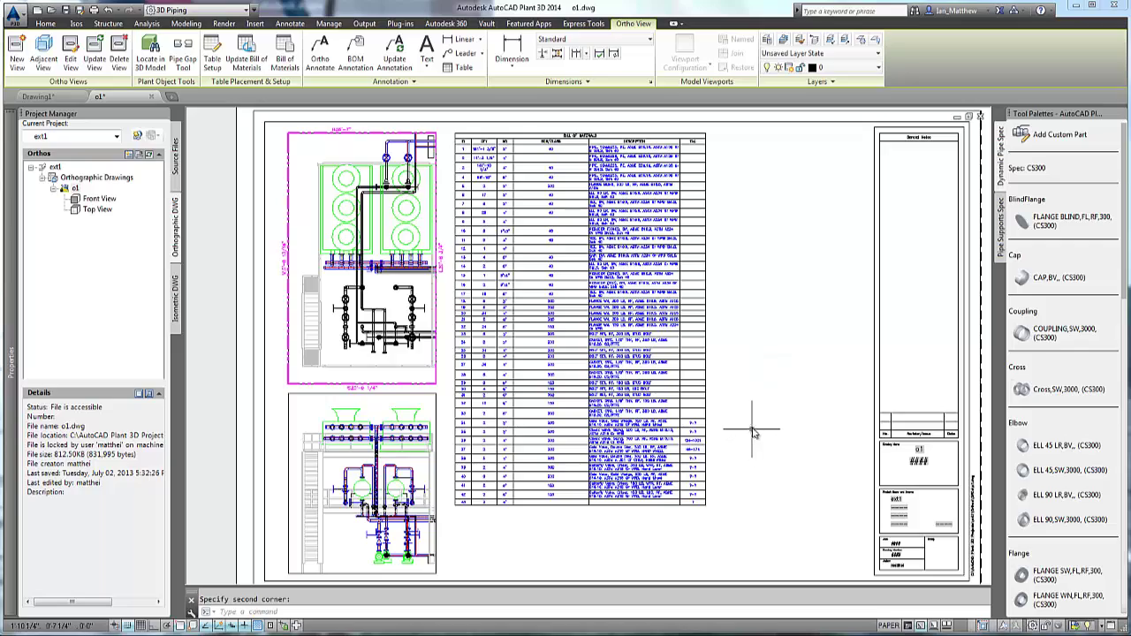
scroll(609, 214, "up", 4)
scroll(612, 290, "down", 1)
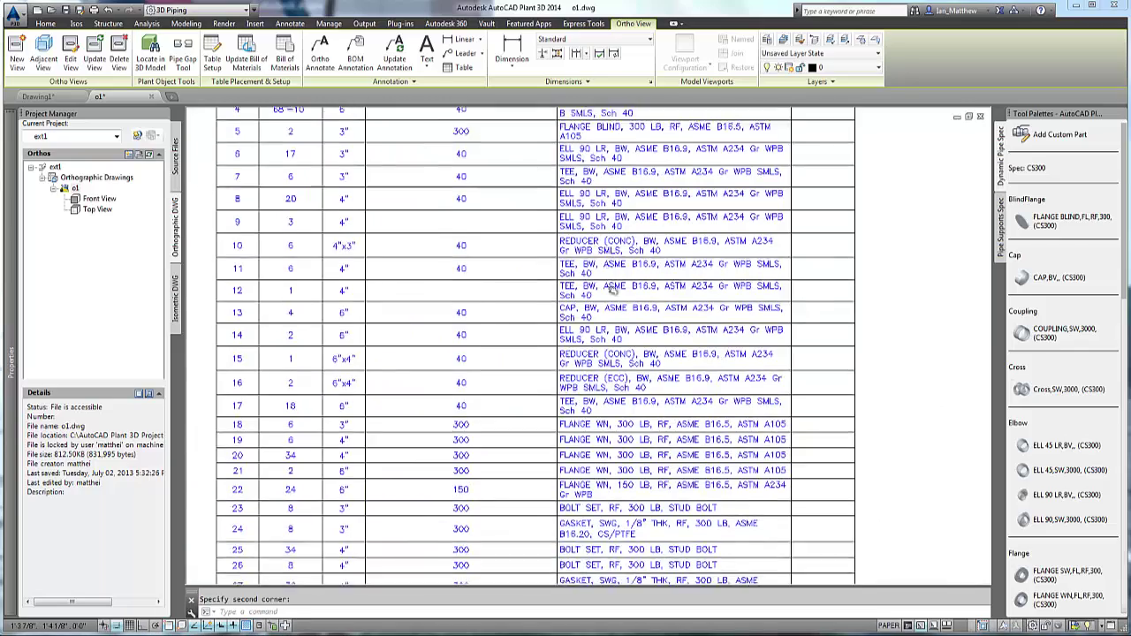
scroll(610, 290, "down", 3)
scroll(601, 290, "up", 3)
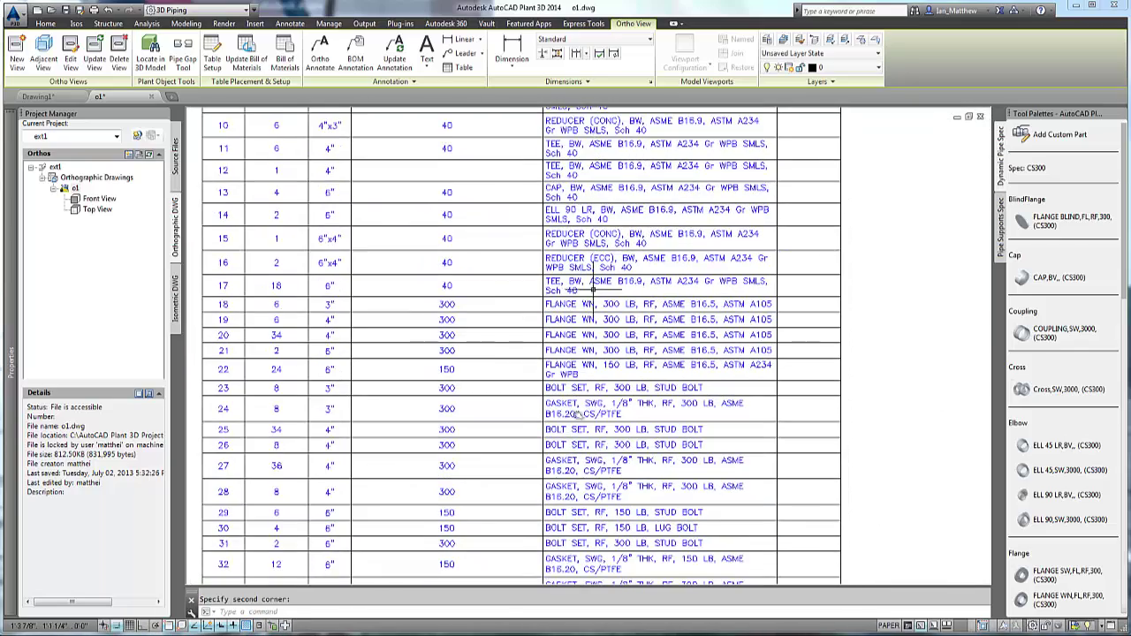
middle_click_drag(577, 440, 568, 226)
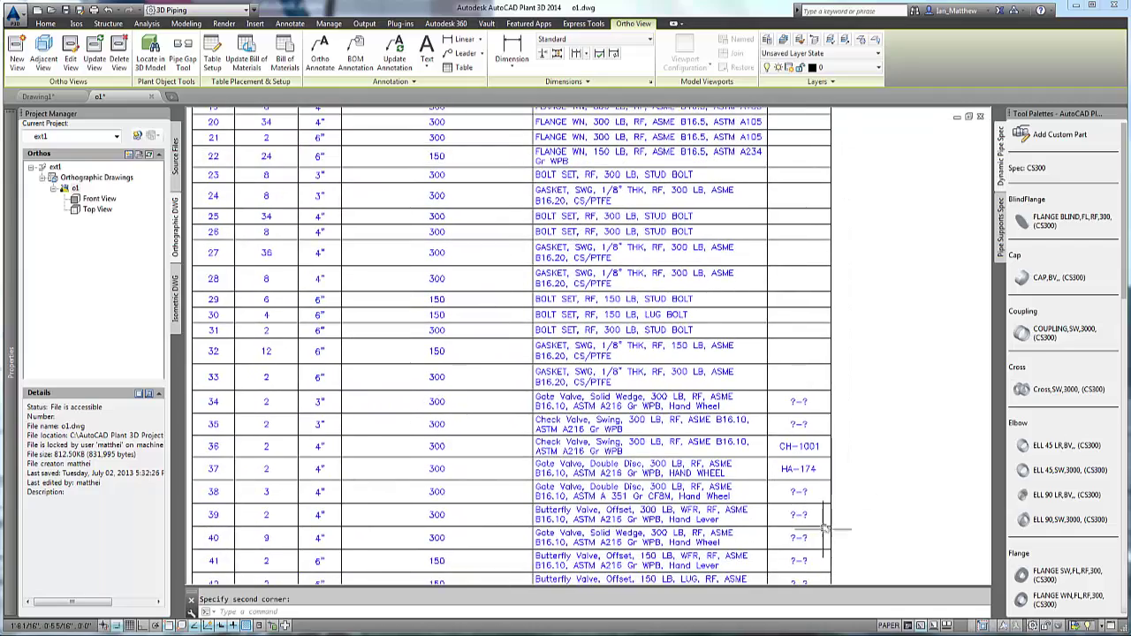
mouse_move(770, 500)
middle_mouse_down()
mouse_move(767, 384)
mouse_move(827, 510)
middle_mouse_up()
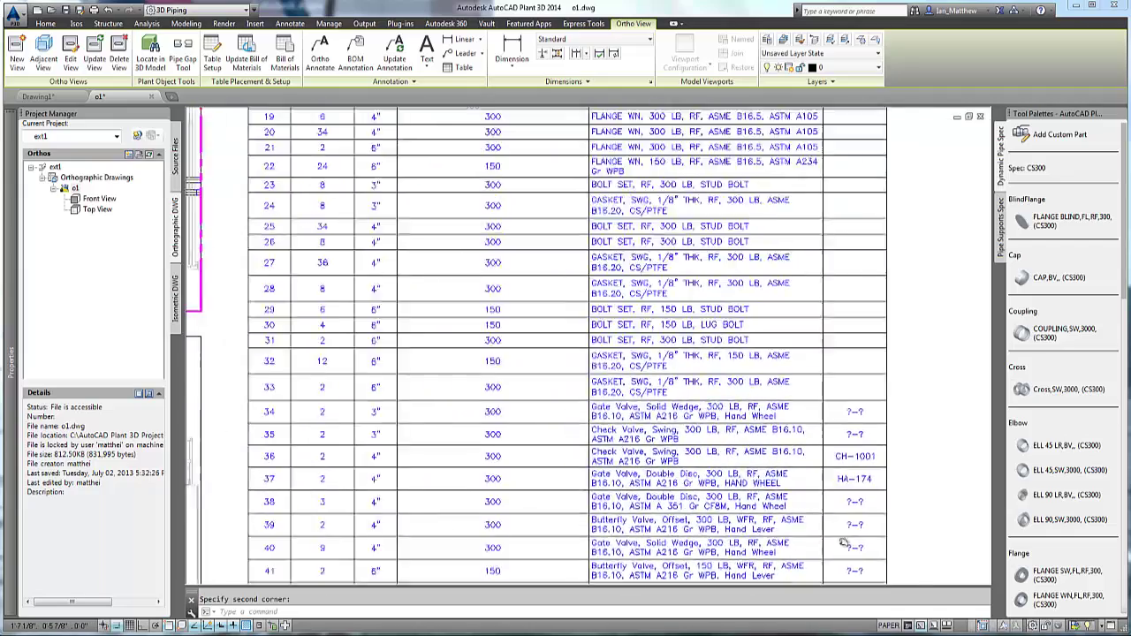
scroll(579, 327, "down", 5)
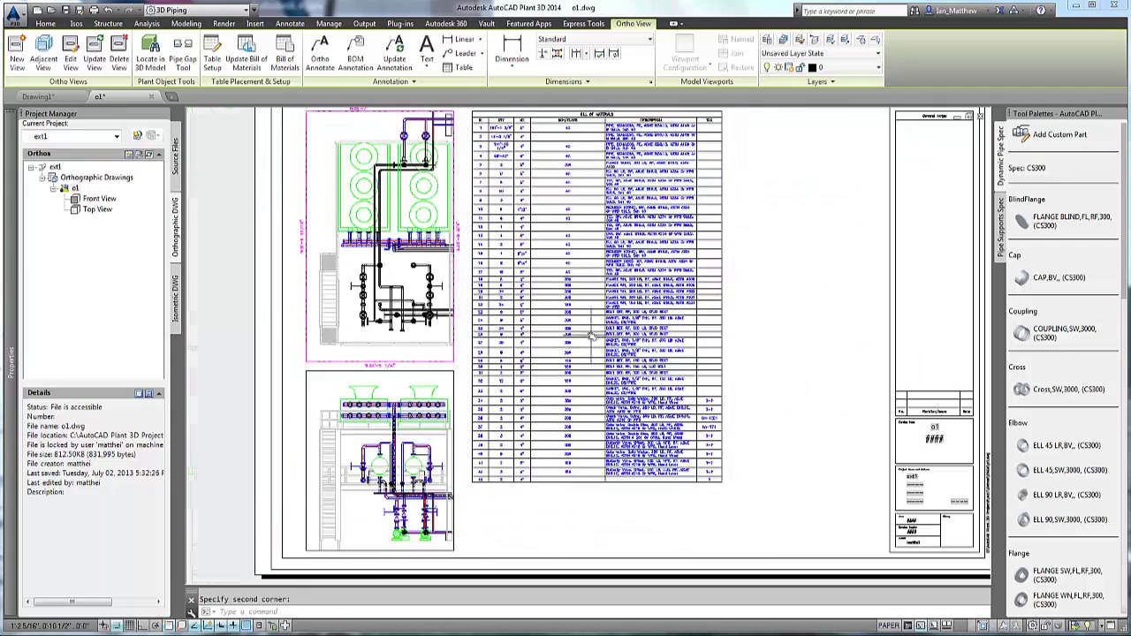
scroll(591, 336, "up", 5)
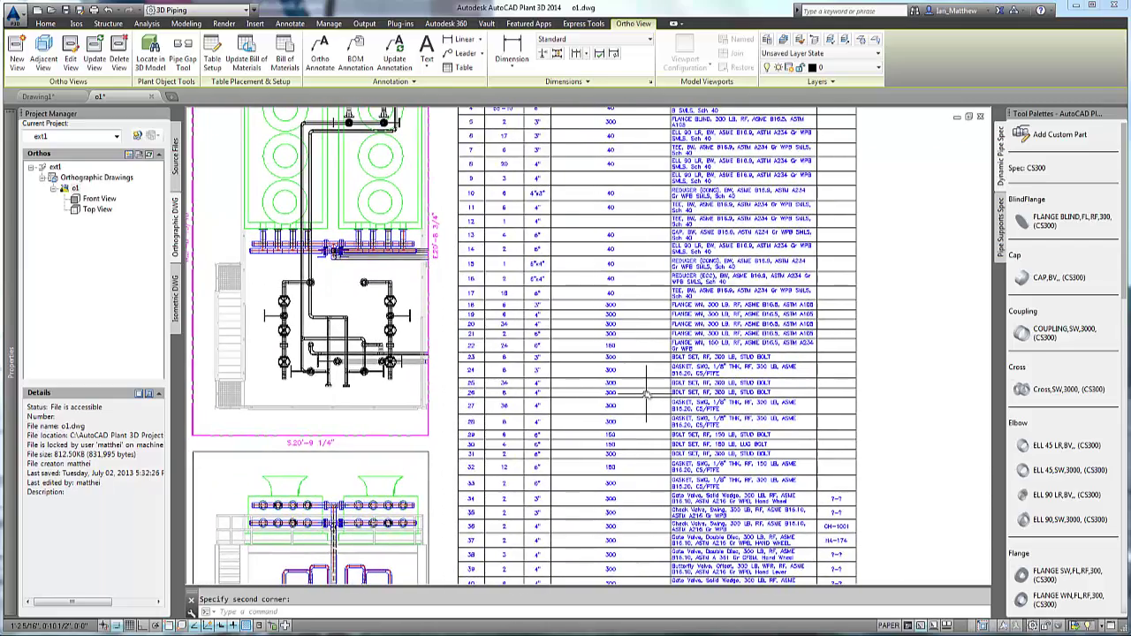
scroll(580, 286, "down", 5)
scroll(572, 327, "up", 5)
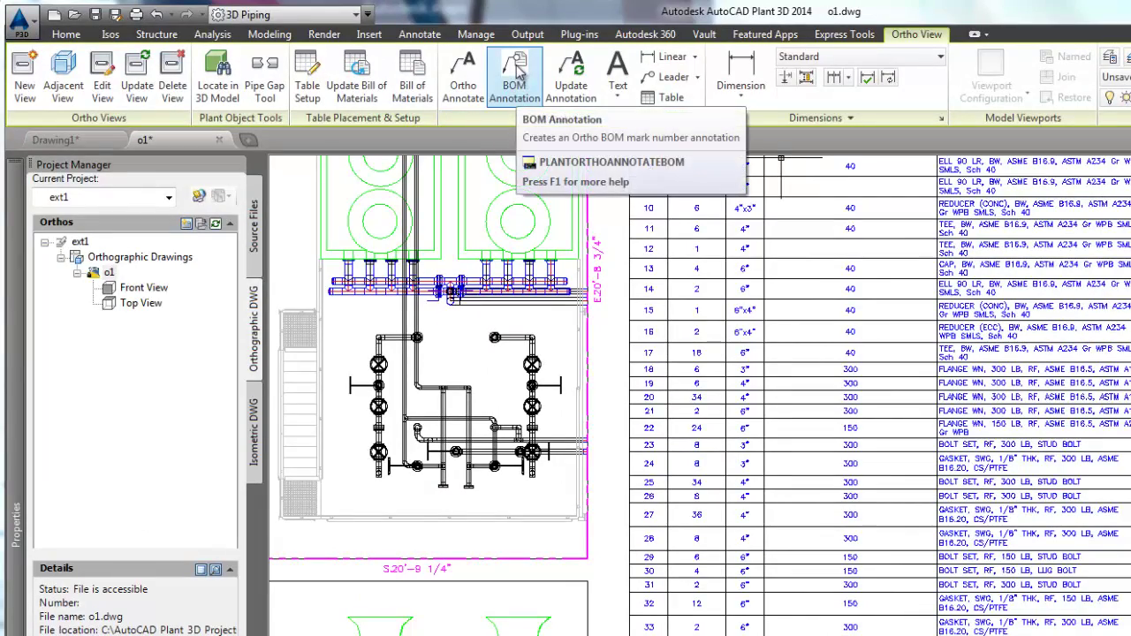
- Add BOM row 38 balloons to the left, upper, and right gate valves
left_click(518, 78)
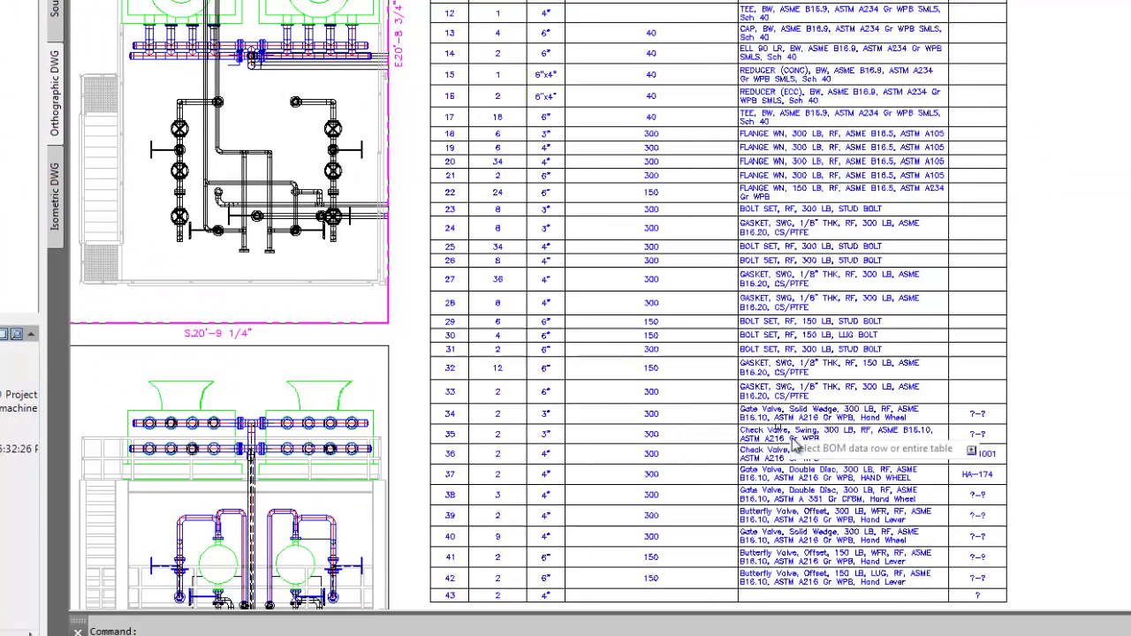
left_click(432, 498)
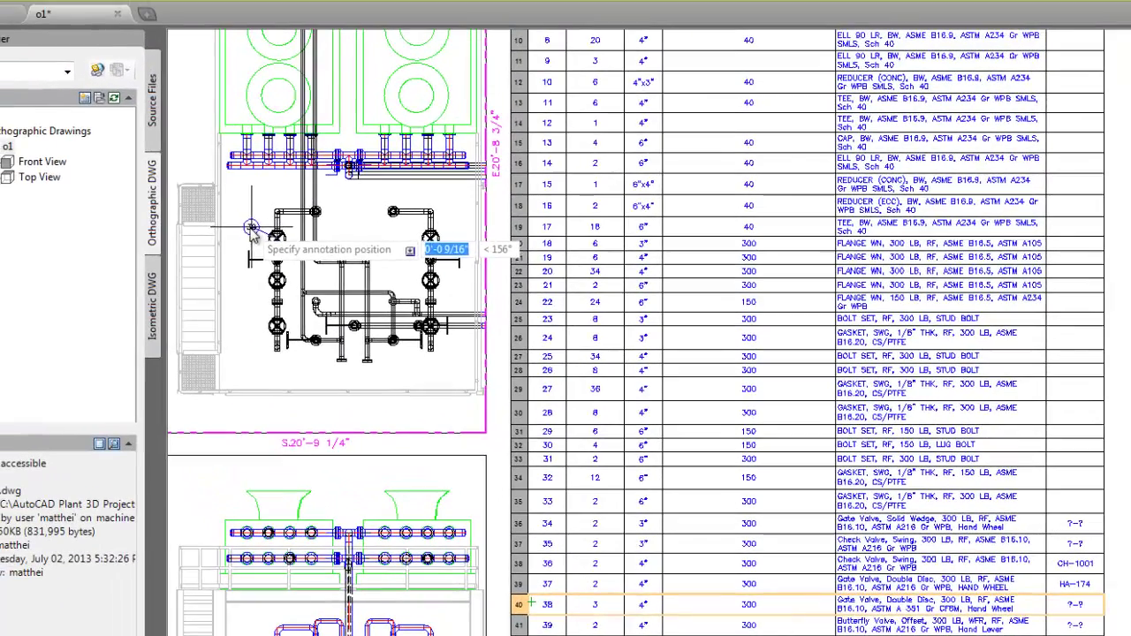
left_click(251, 230)
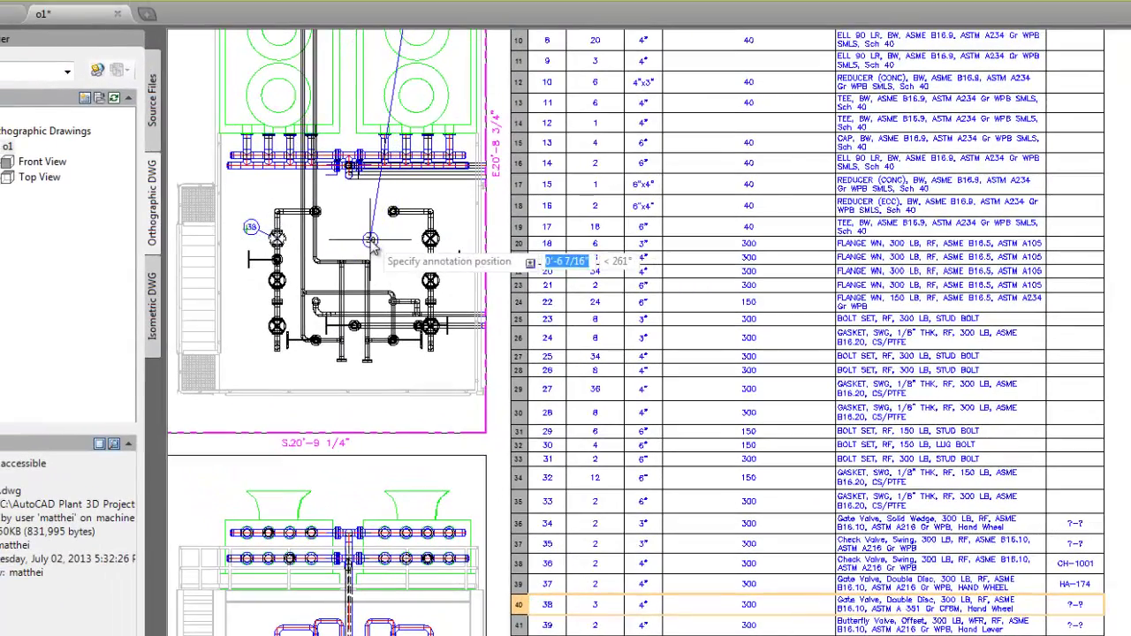
middle_click_drag(369, 253, 341, 376)
middle_click_drag(389, 53, 352, 139)
left_click(354, 82)
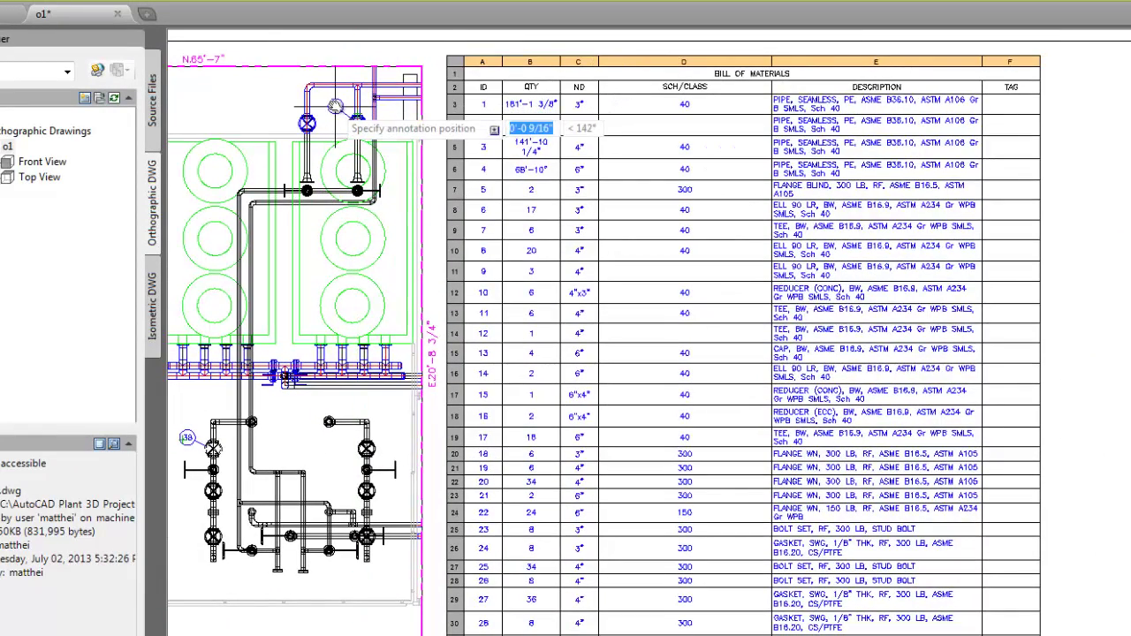
left_click(334, 104)
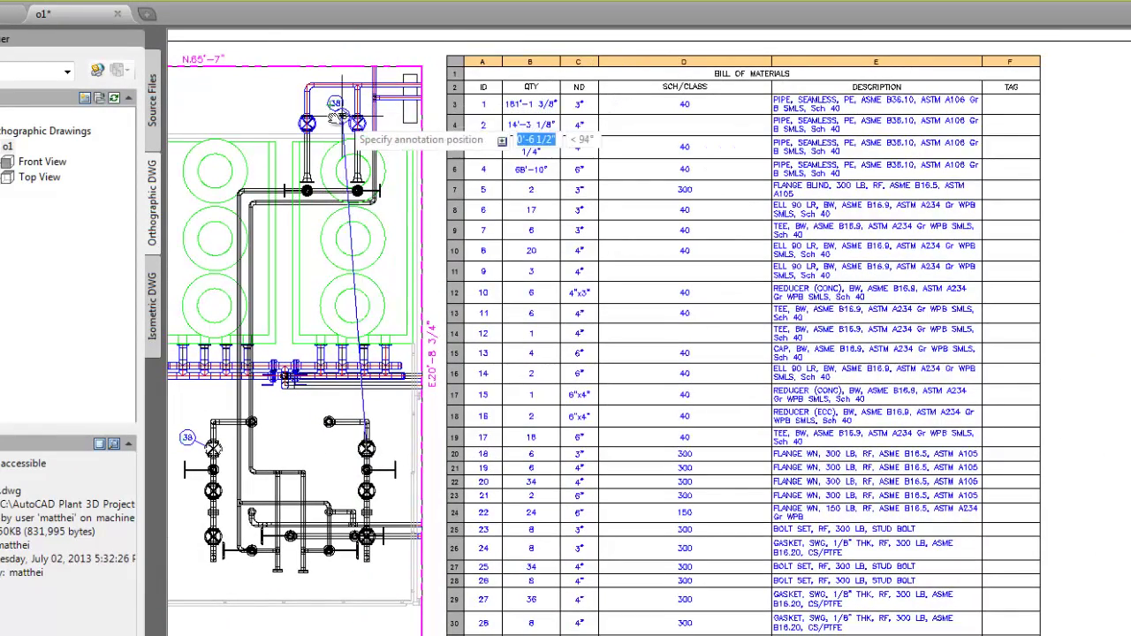
left_click(390, 429)
left_click(389, 428)
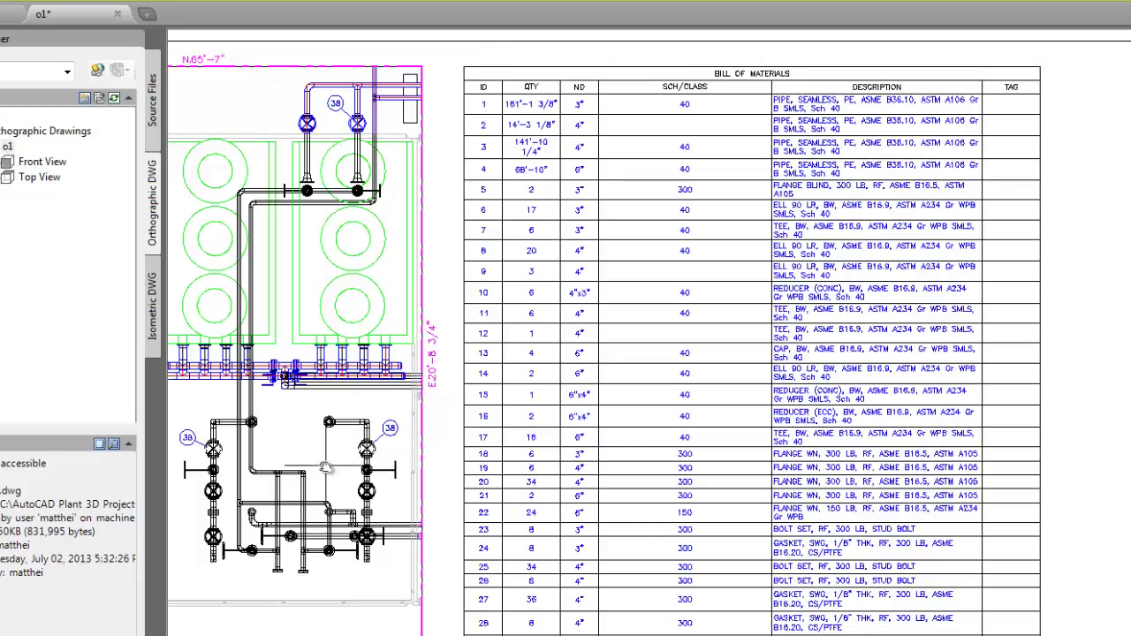
middle_click_drag(345, 459, 427, 437)
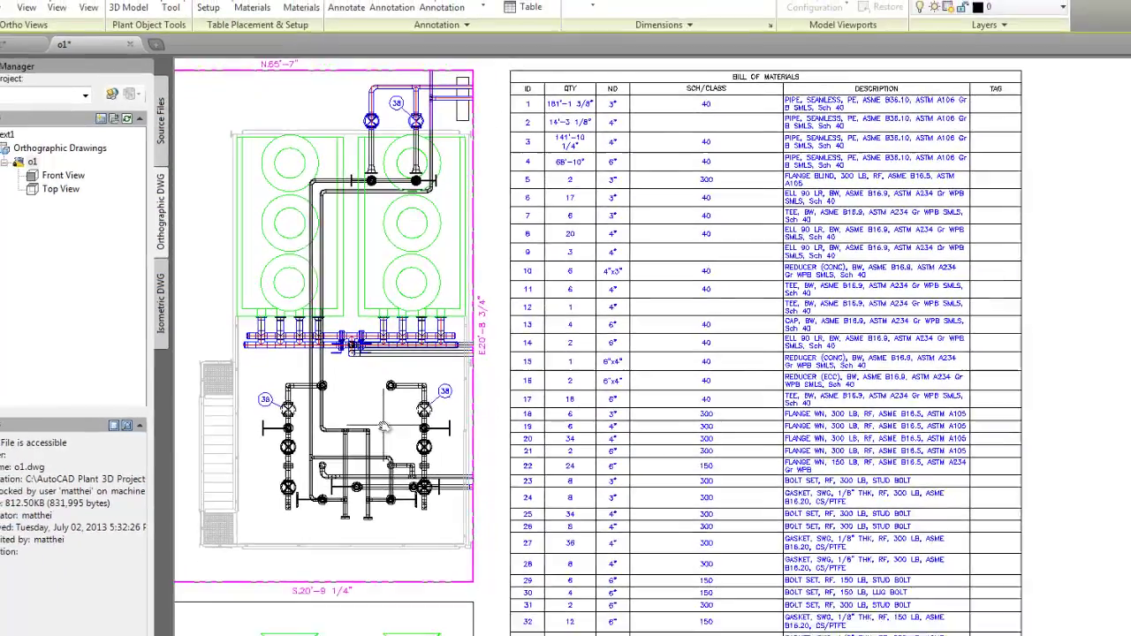